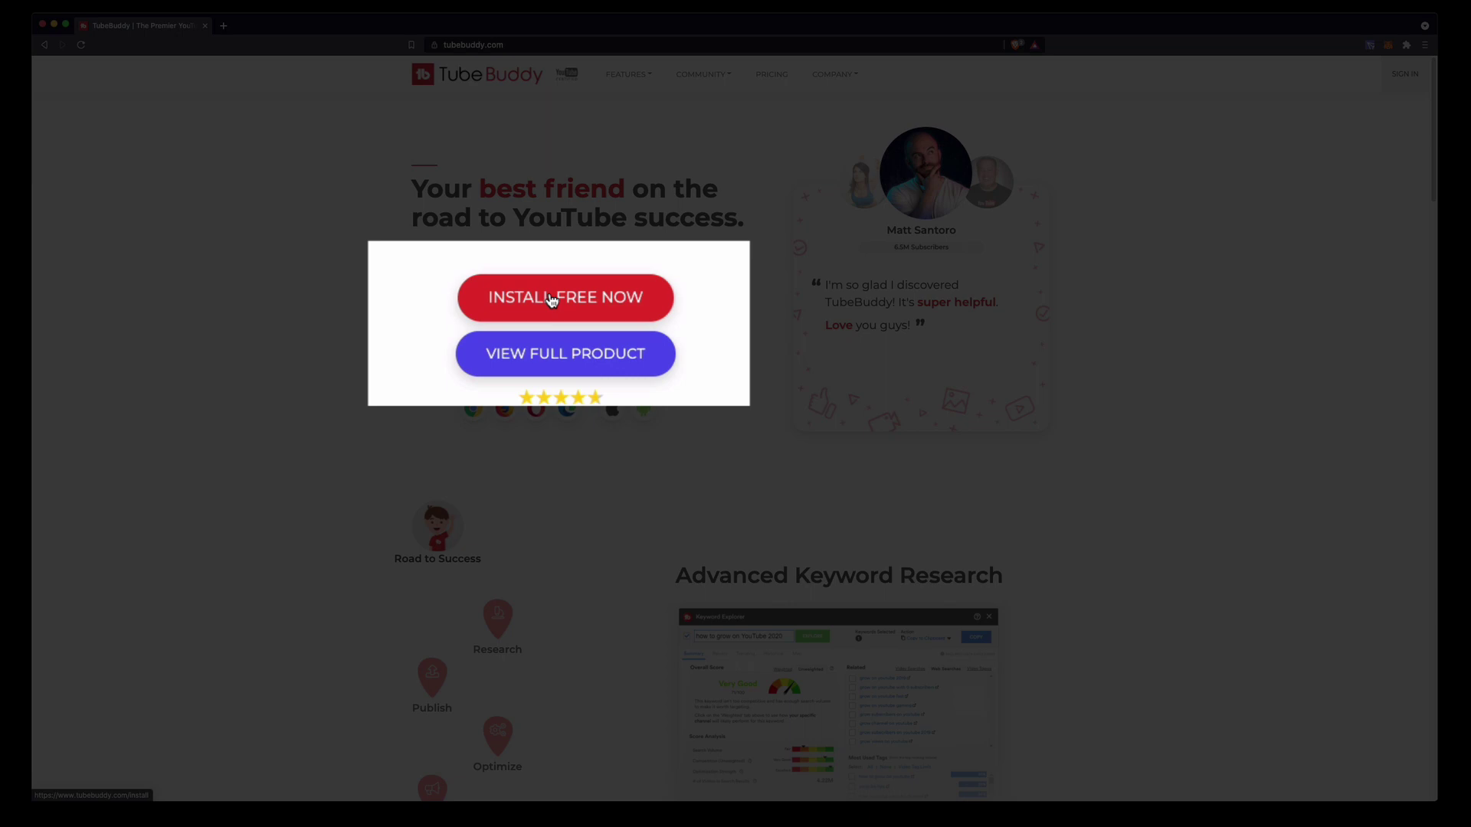
Step: Install the free TubeBuddy extension into Brave from the Chrome Web Store
left_click(548, 300)
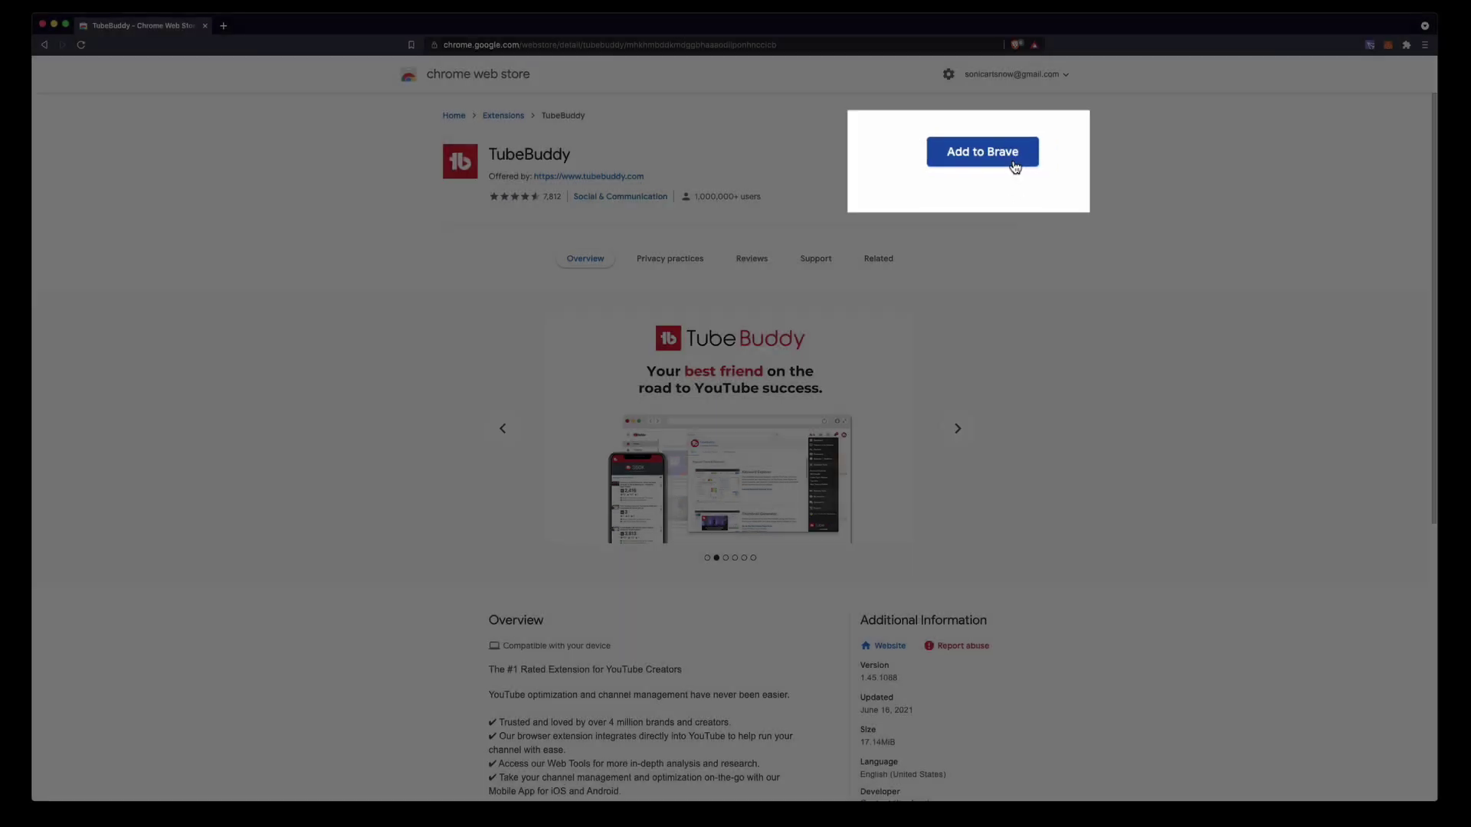
left_click(1013, 163)
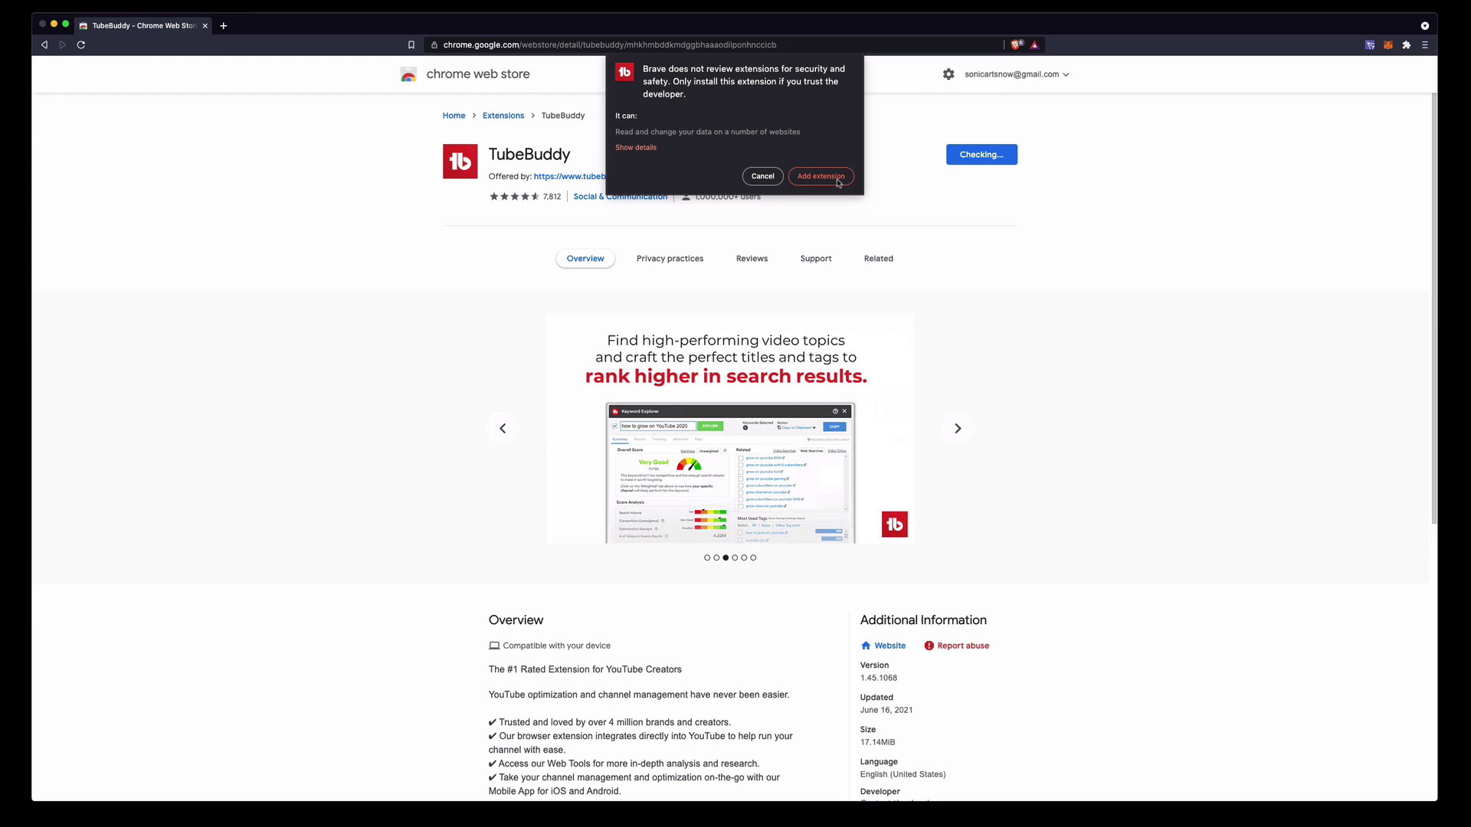
left_click(830, 180)
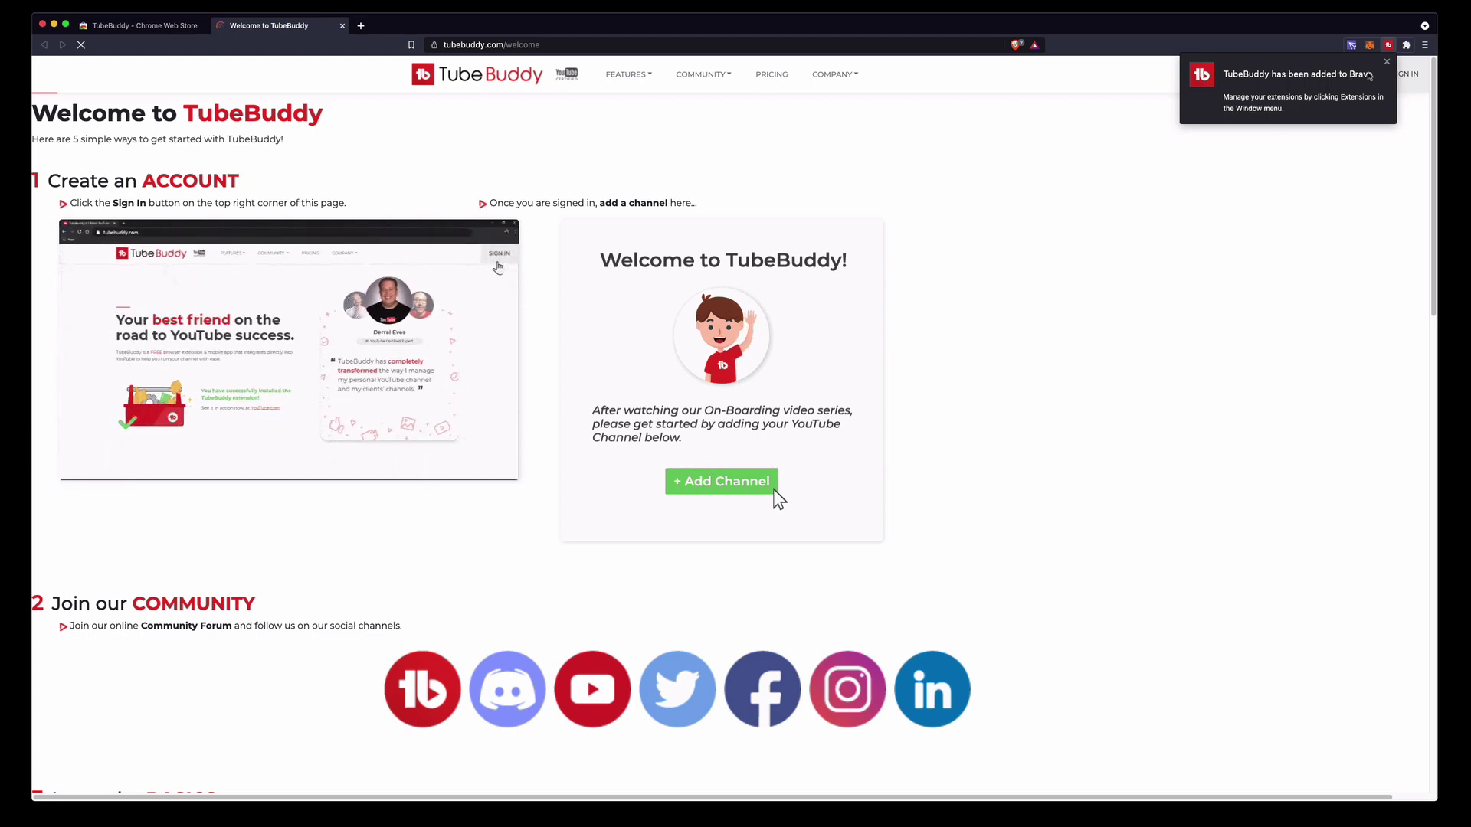
Step: Dismiss the added-extension notice and pin TubeBuddy to the Brave toolbar
left_click(1389, 64)
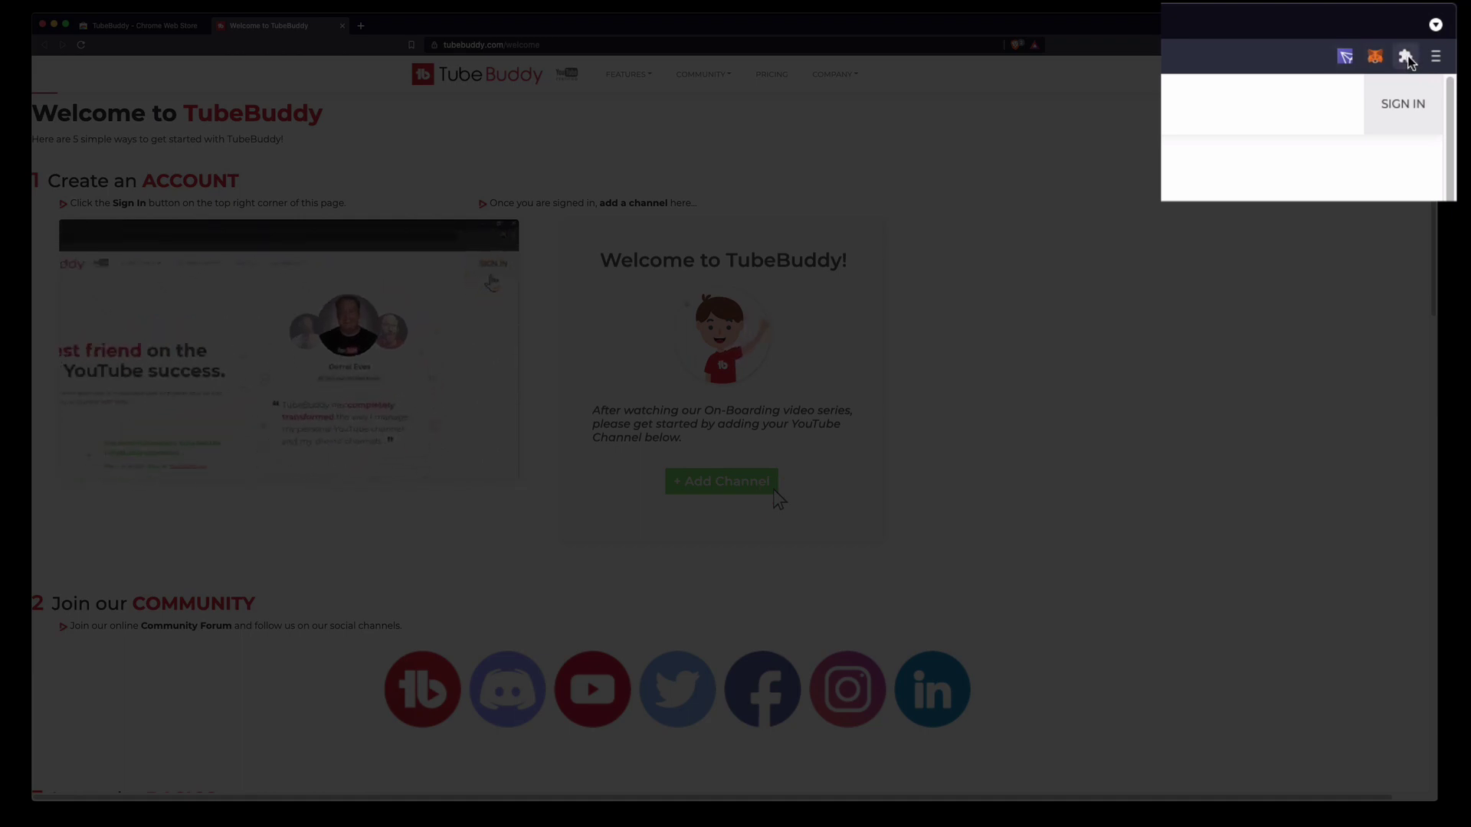
left_click(1407, 58)
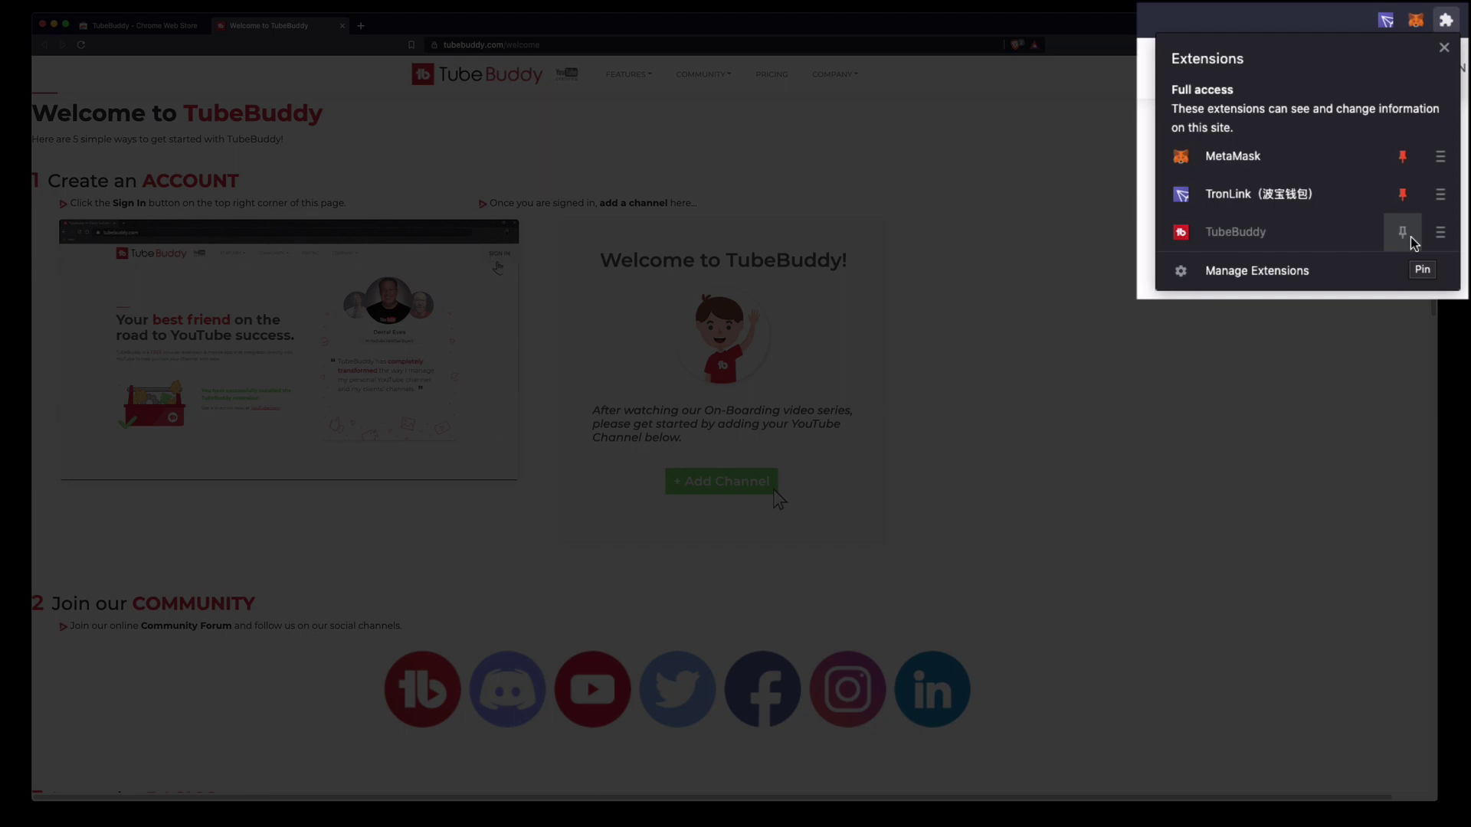
left_click(1412, 243)
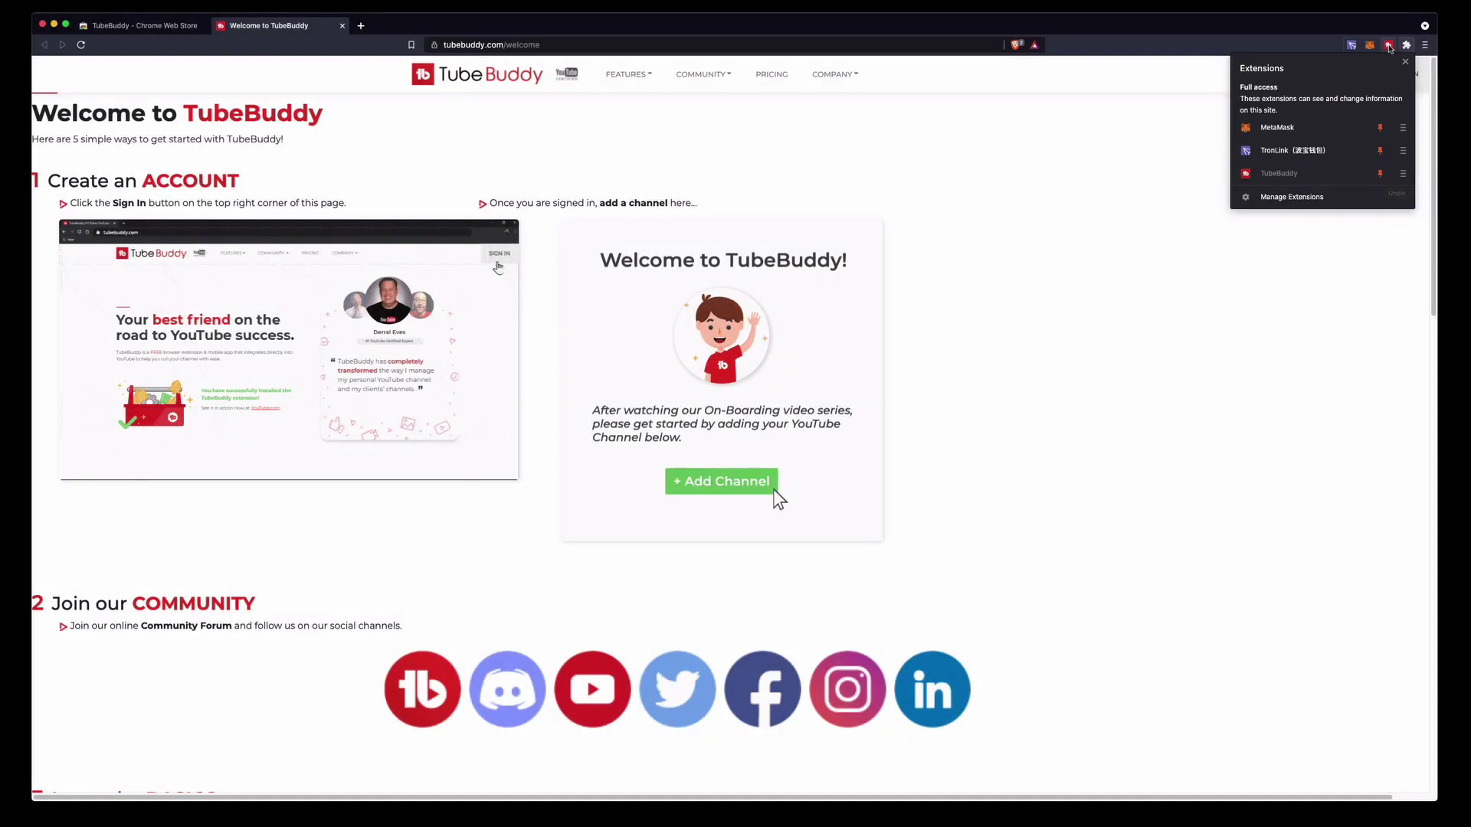
right_click(1388, 46)
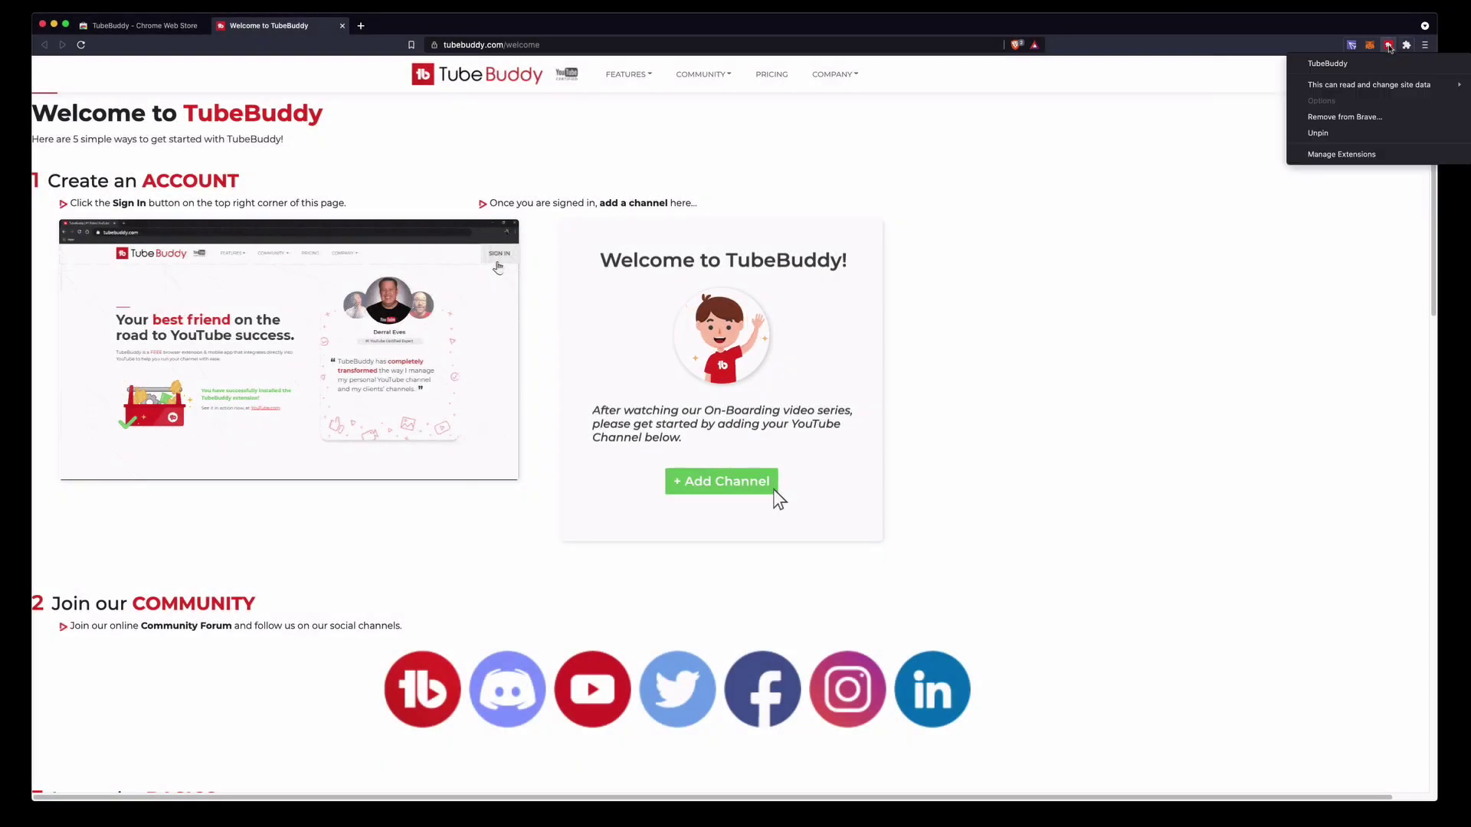
left_click(1134, 223)
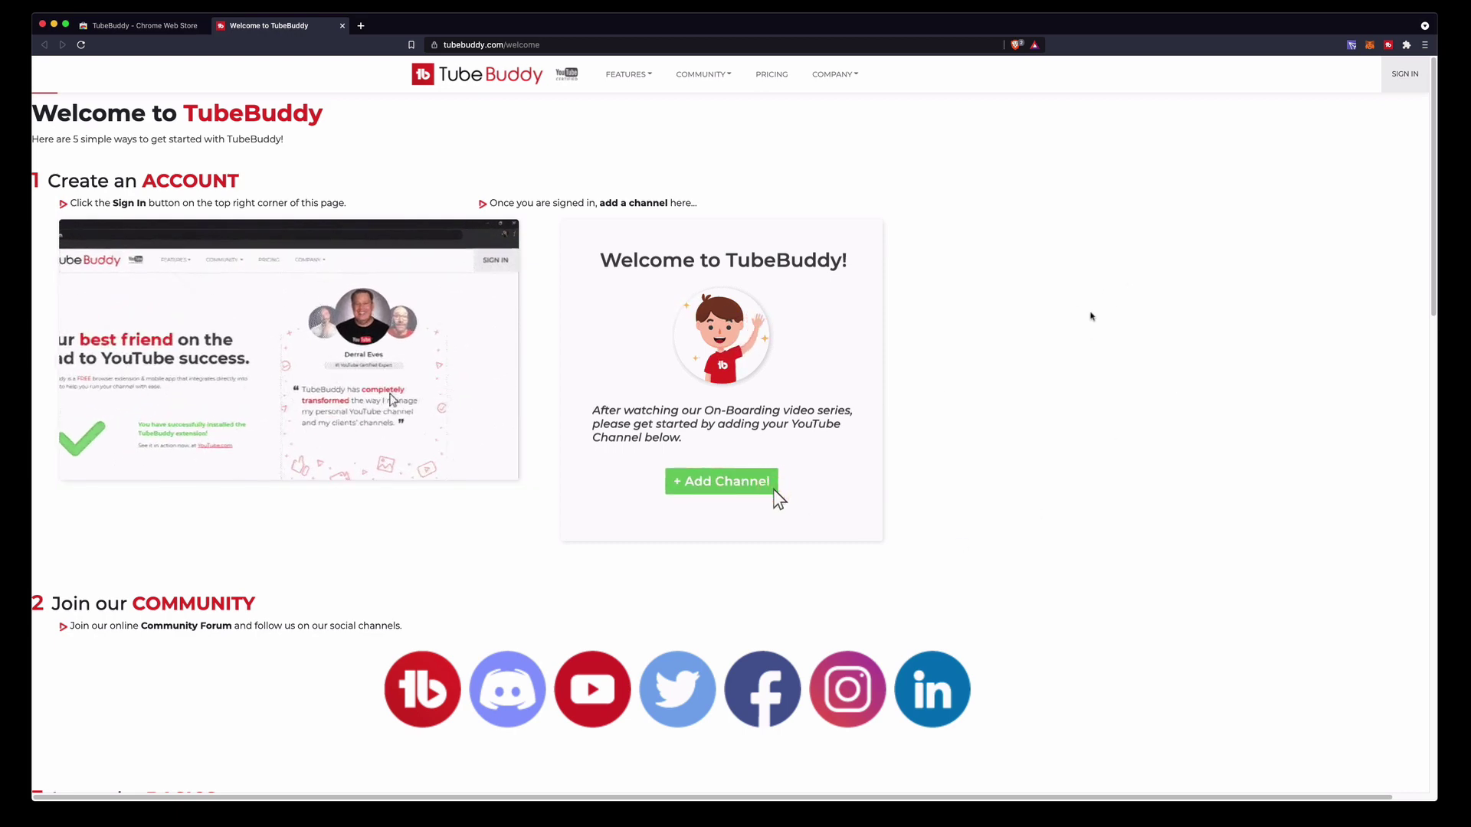
Step: Open YouTube in a new tab, accept TubeBuddy's terms and start Sign-in with YouTube
key("super+t")
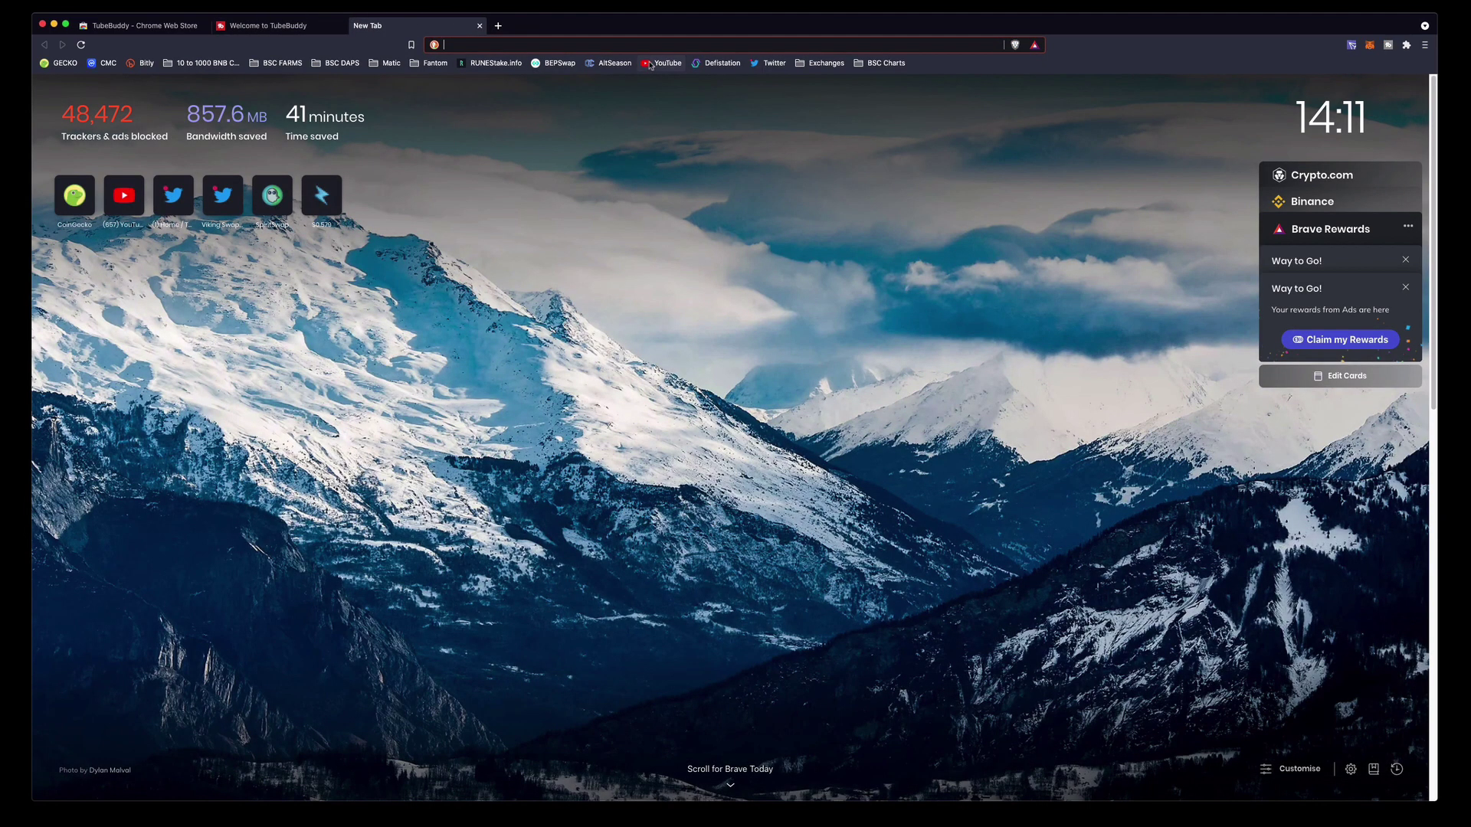
left_click(647, 65)
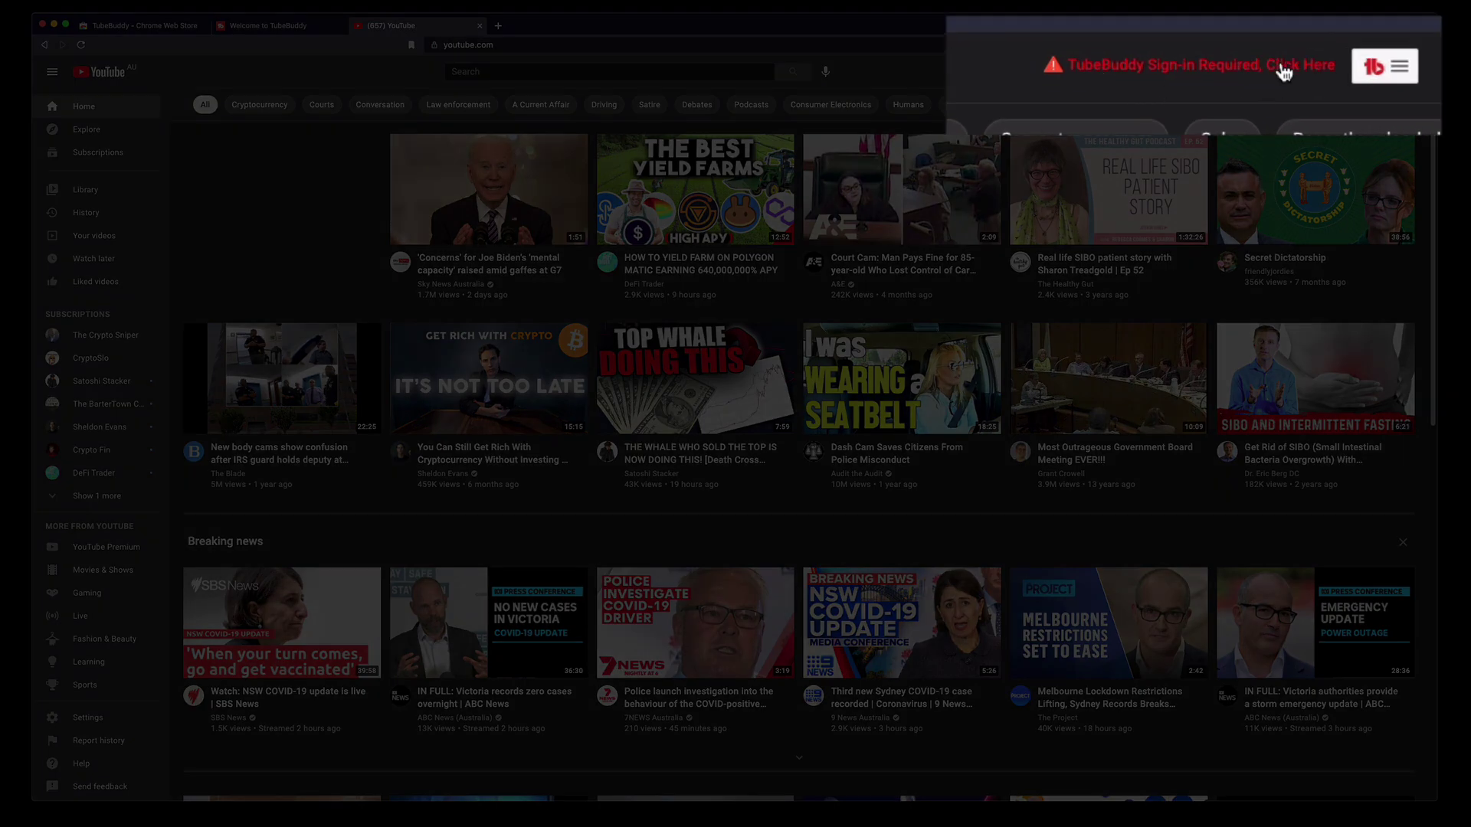
left_click(1209, 72)
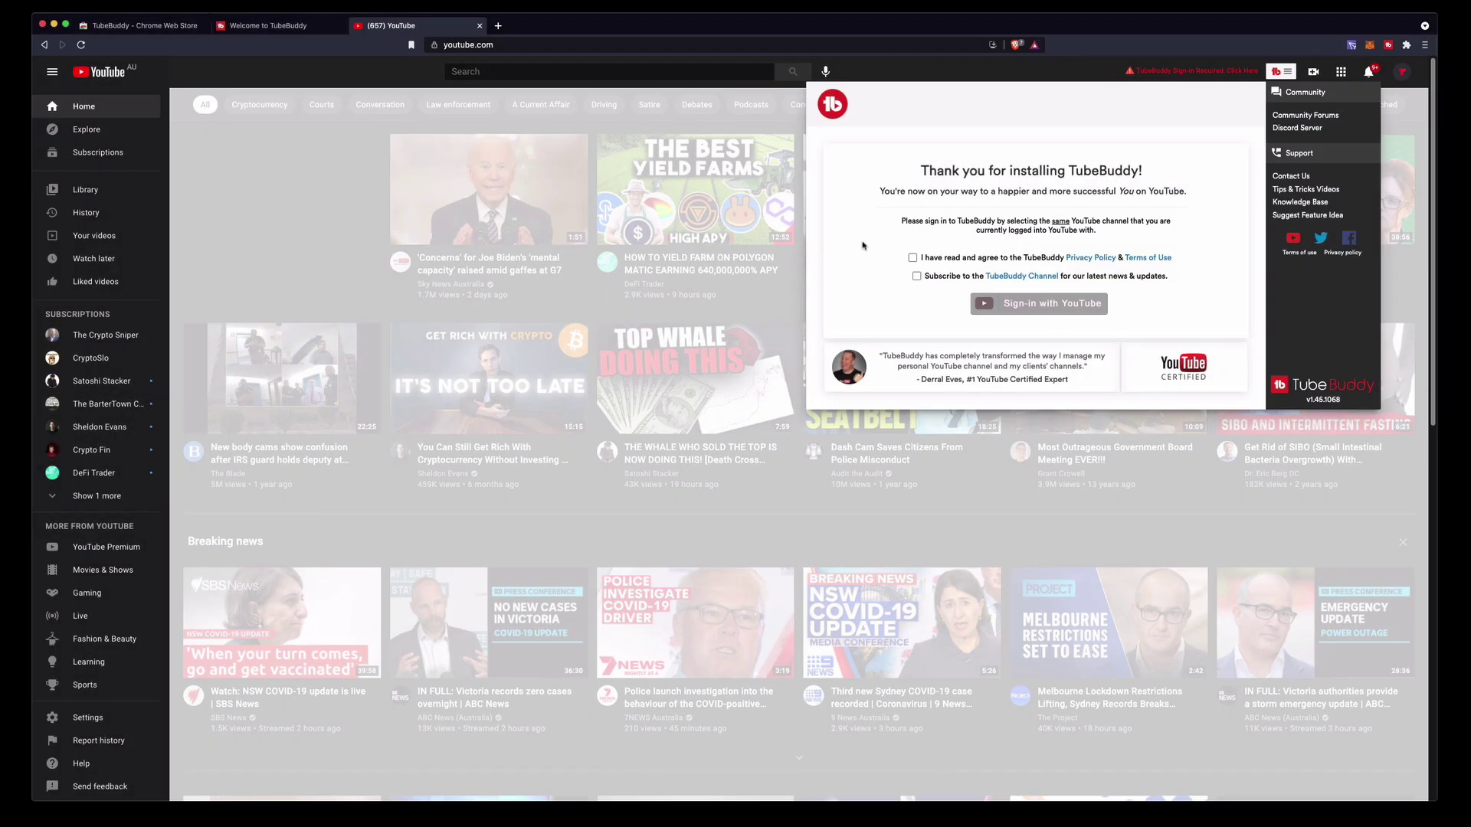
left_click(912, 258)
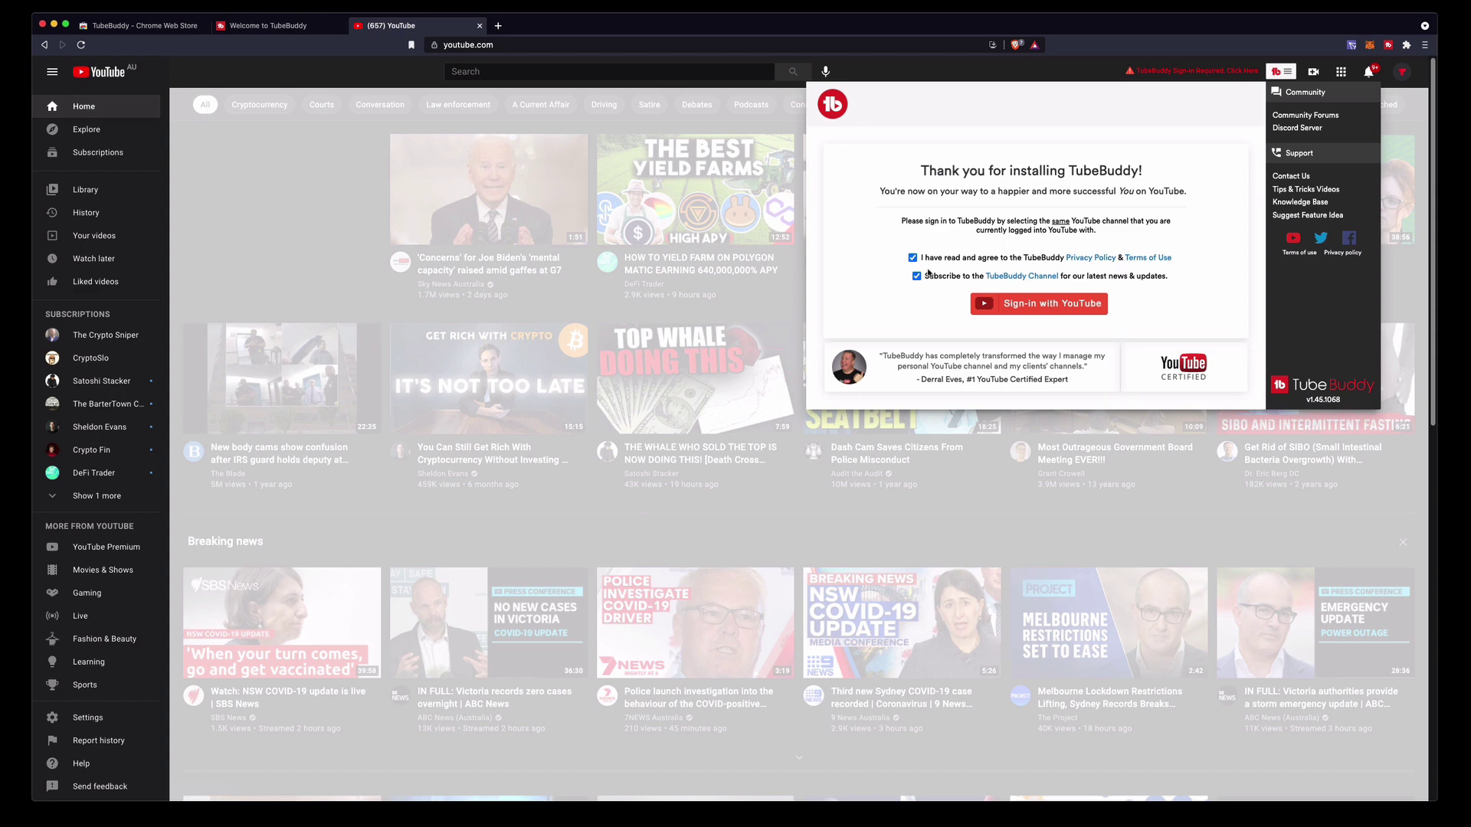
left_click(1038, 309)
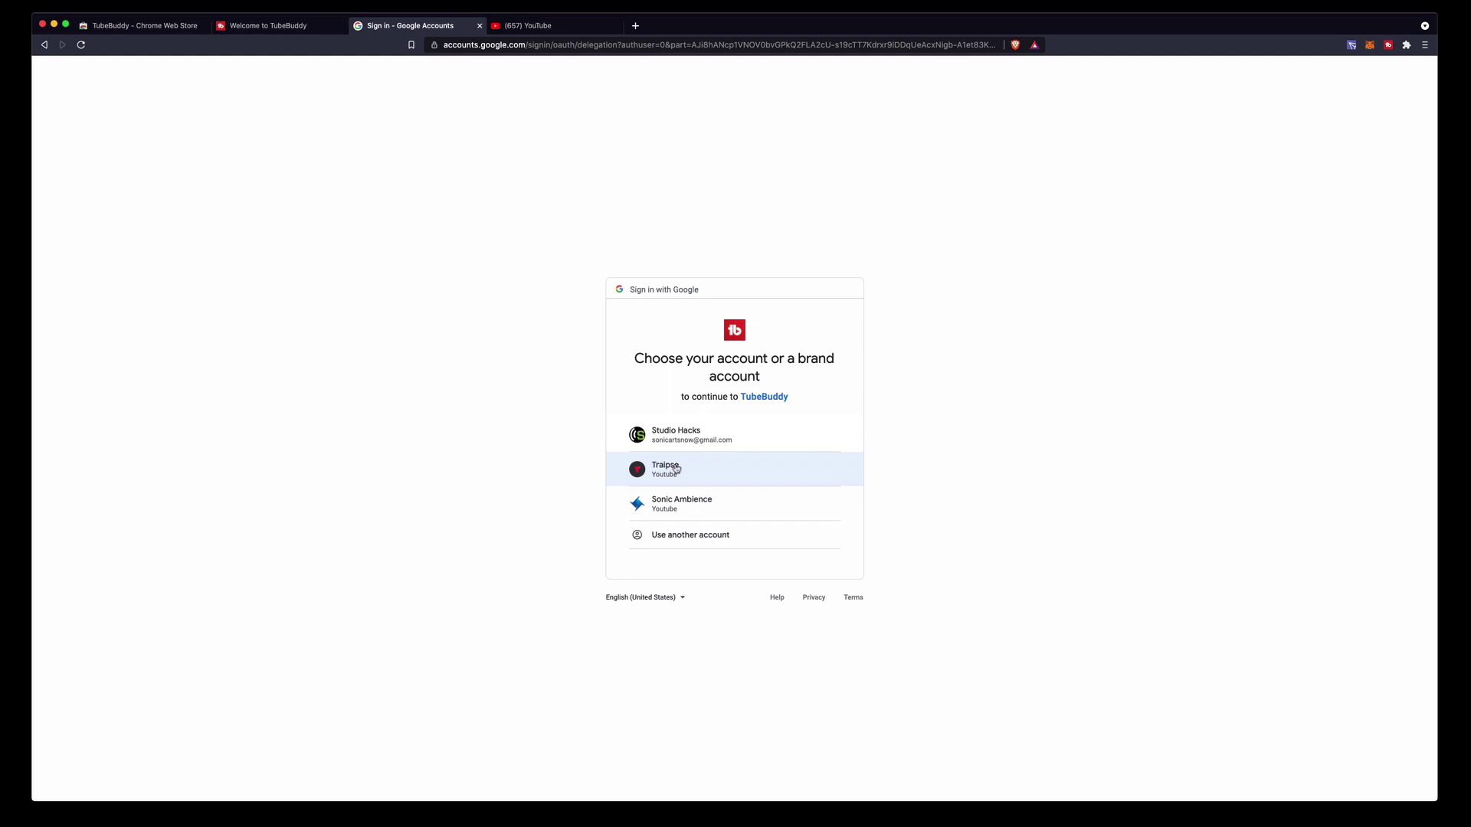
Step: Pick the YouTube brand account and allow TubeBuddy access to it
left_click(676, 469)
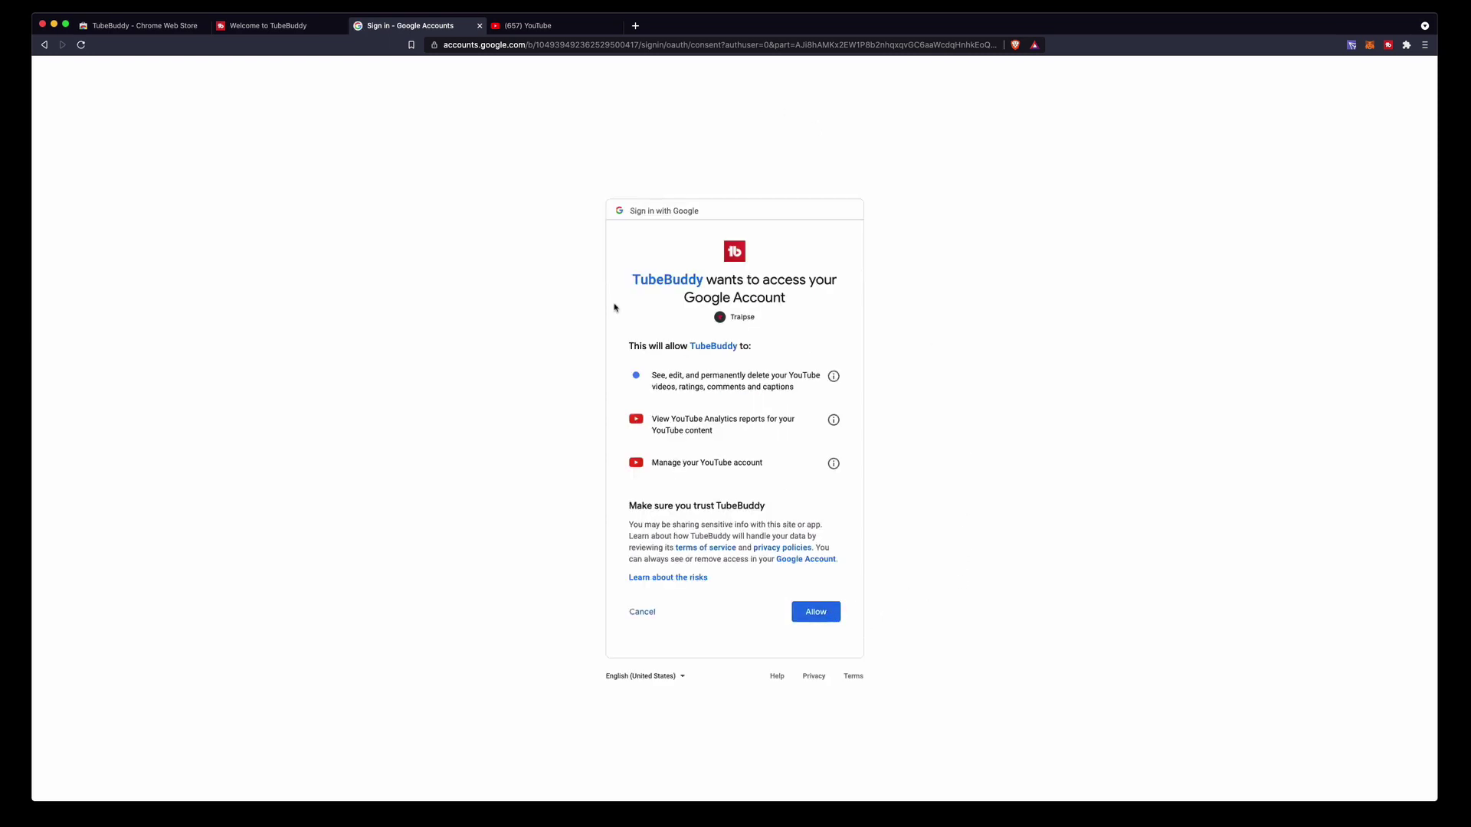
left_click(826, 614)
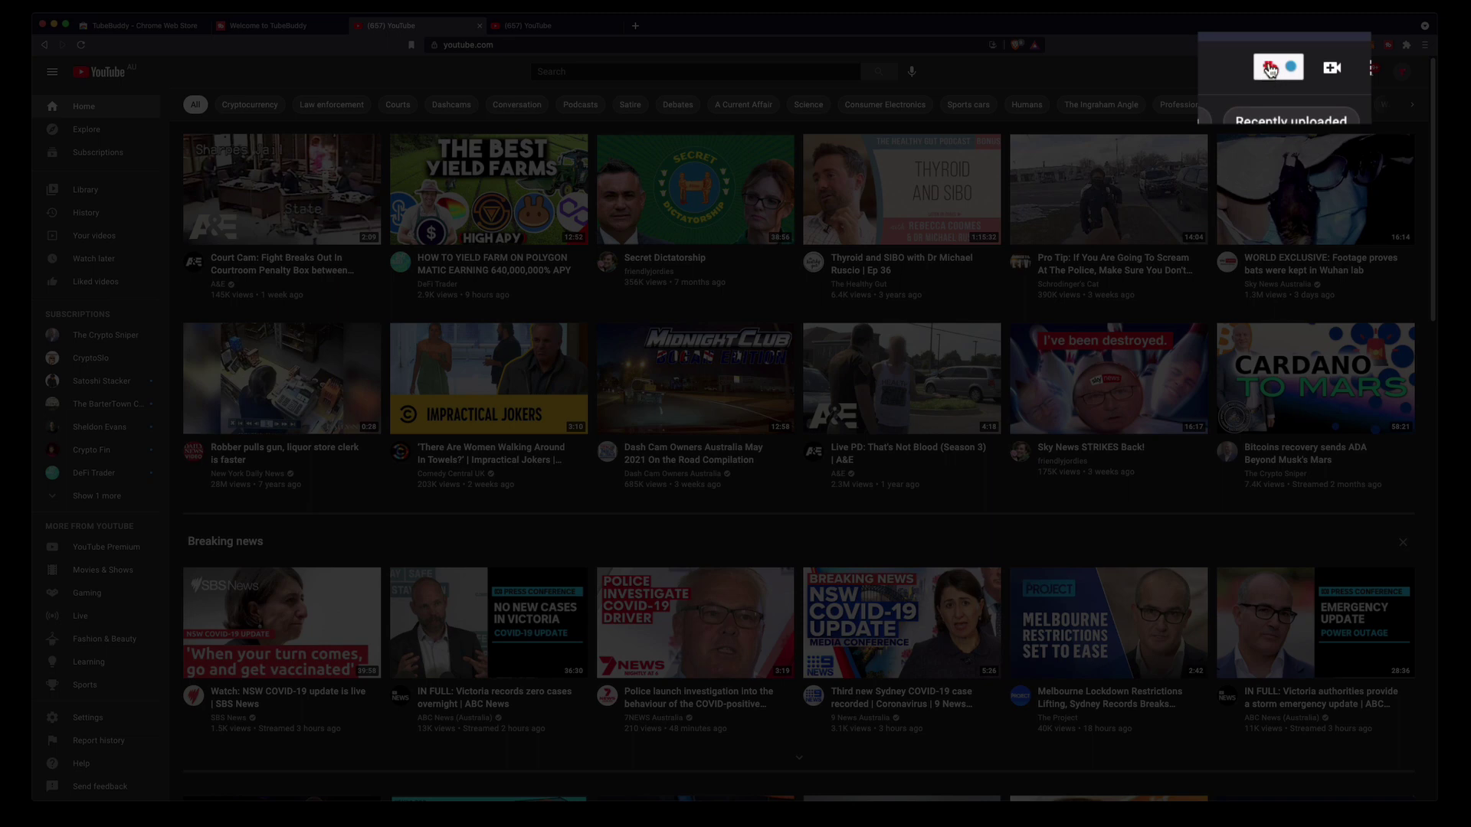
Step: Search YouTube for 'studio hacks' and review the Studio Hacks channel's Channelytics stats
left_click(1276, 72)
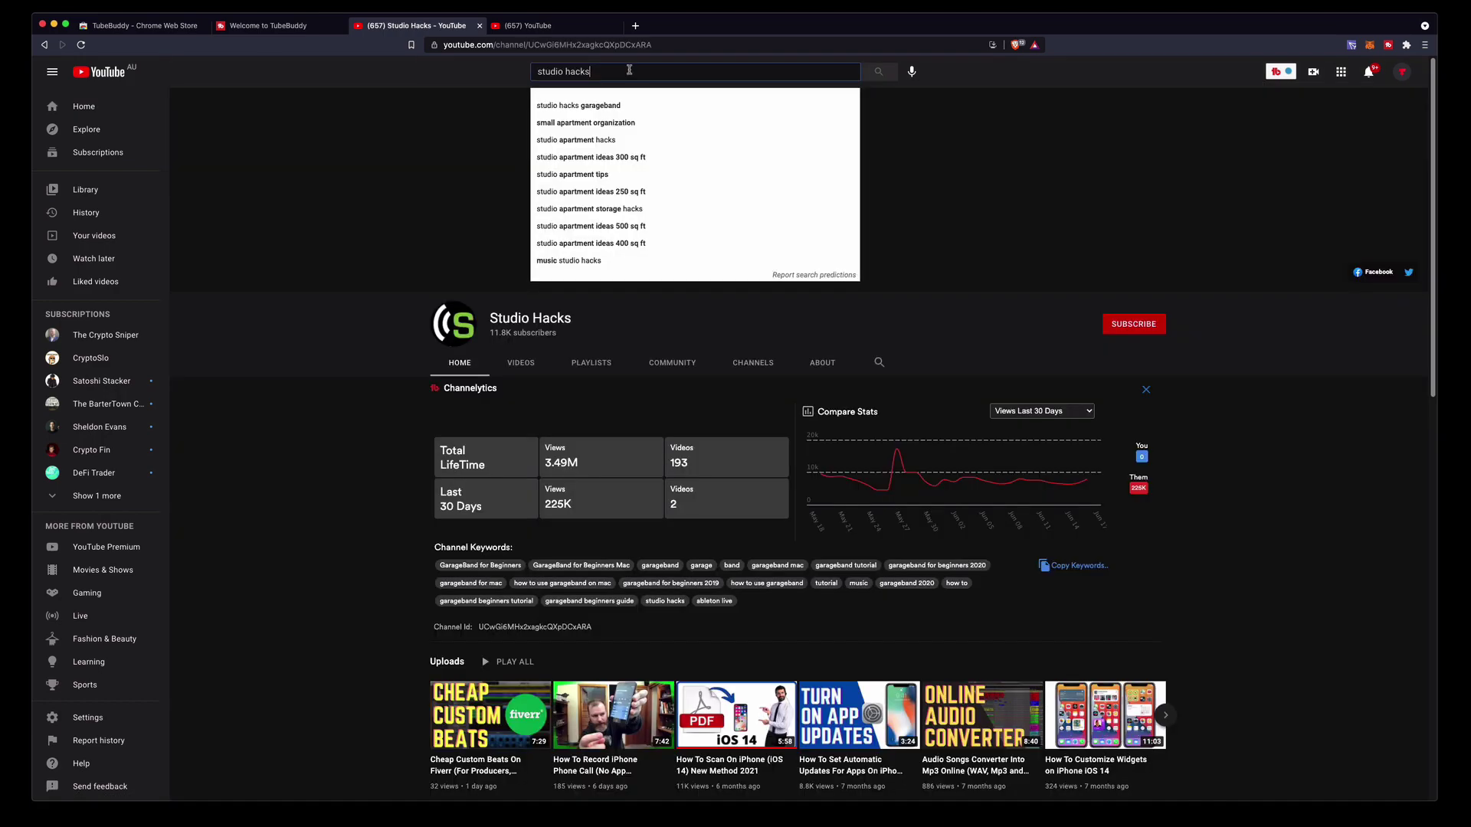
left_click_drag(590, 72, 477, 80)
left_click(683, 72)
left_click(879, 71)
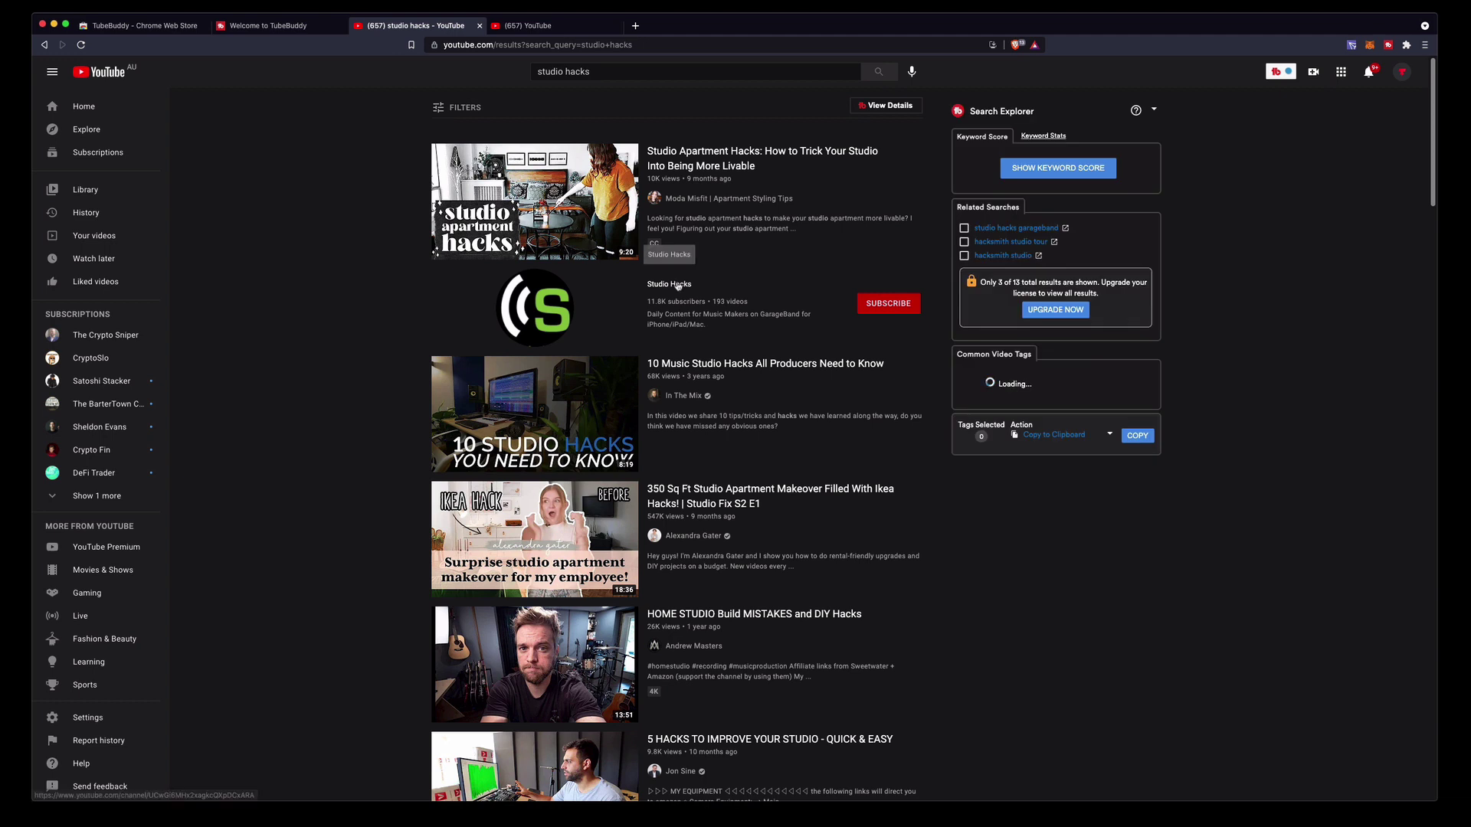
left_click(680, 284)
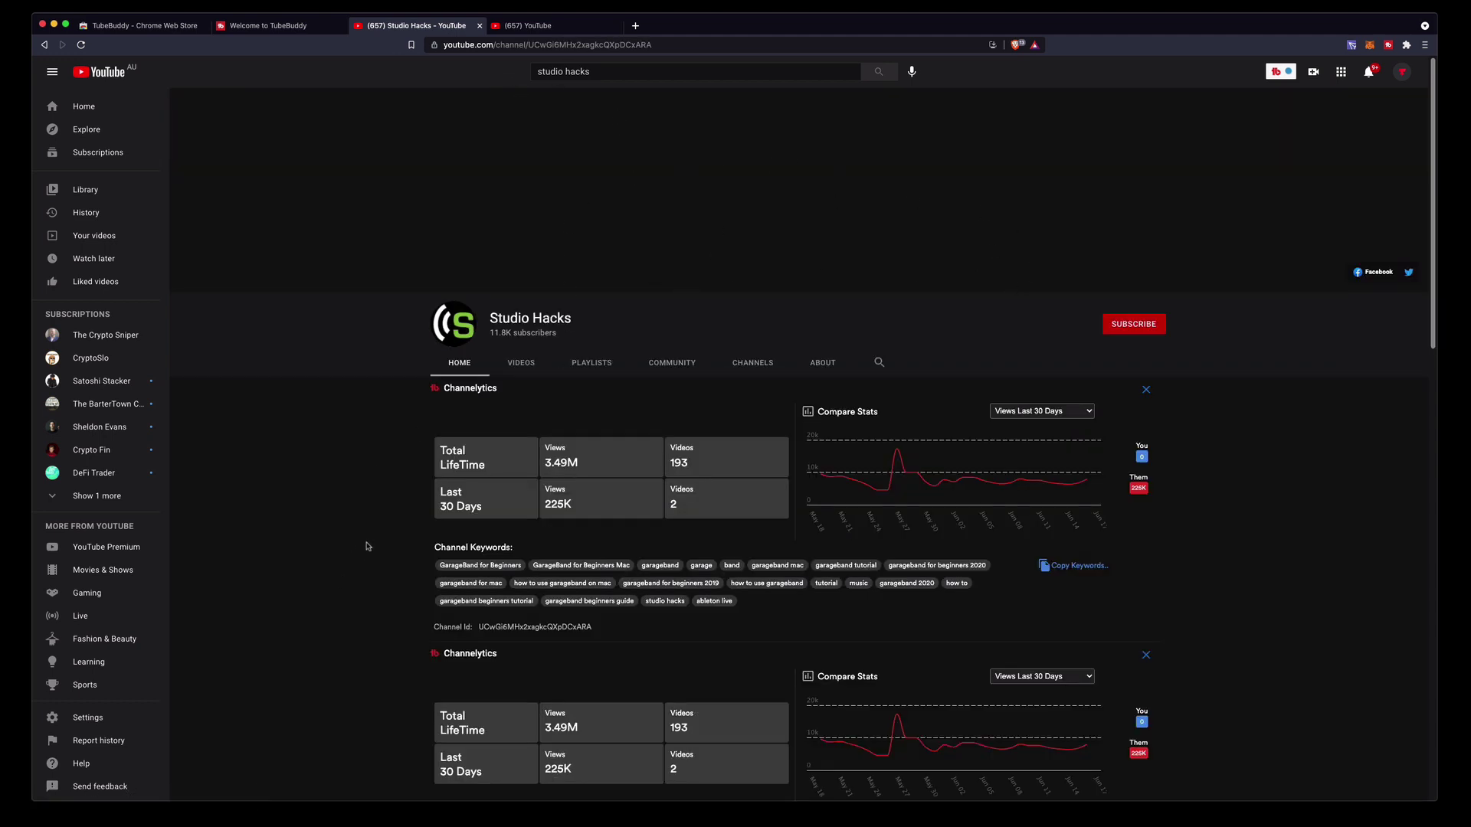
scroll(367, 545, "down", 3)
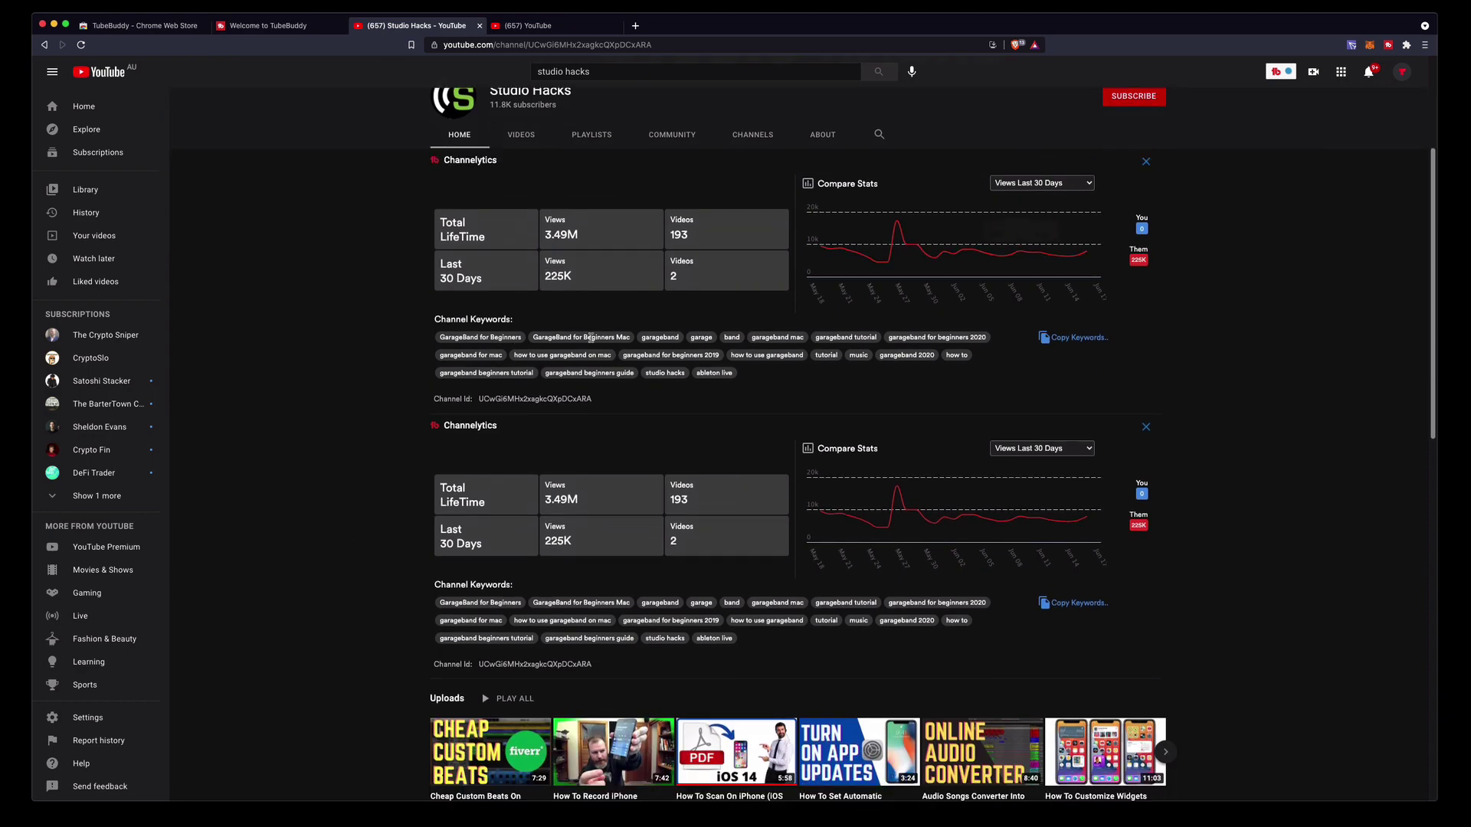
scroll(862, 401, "up", 3)
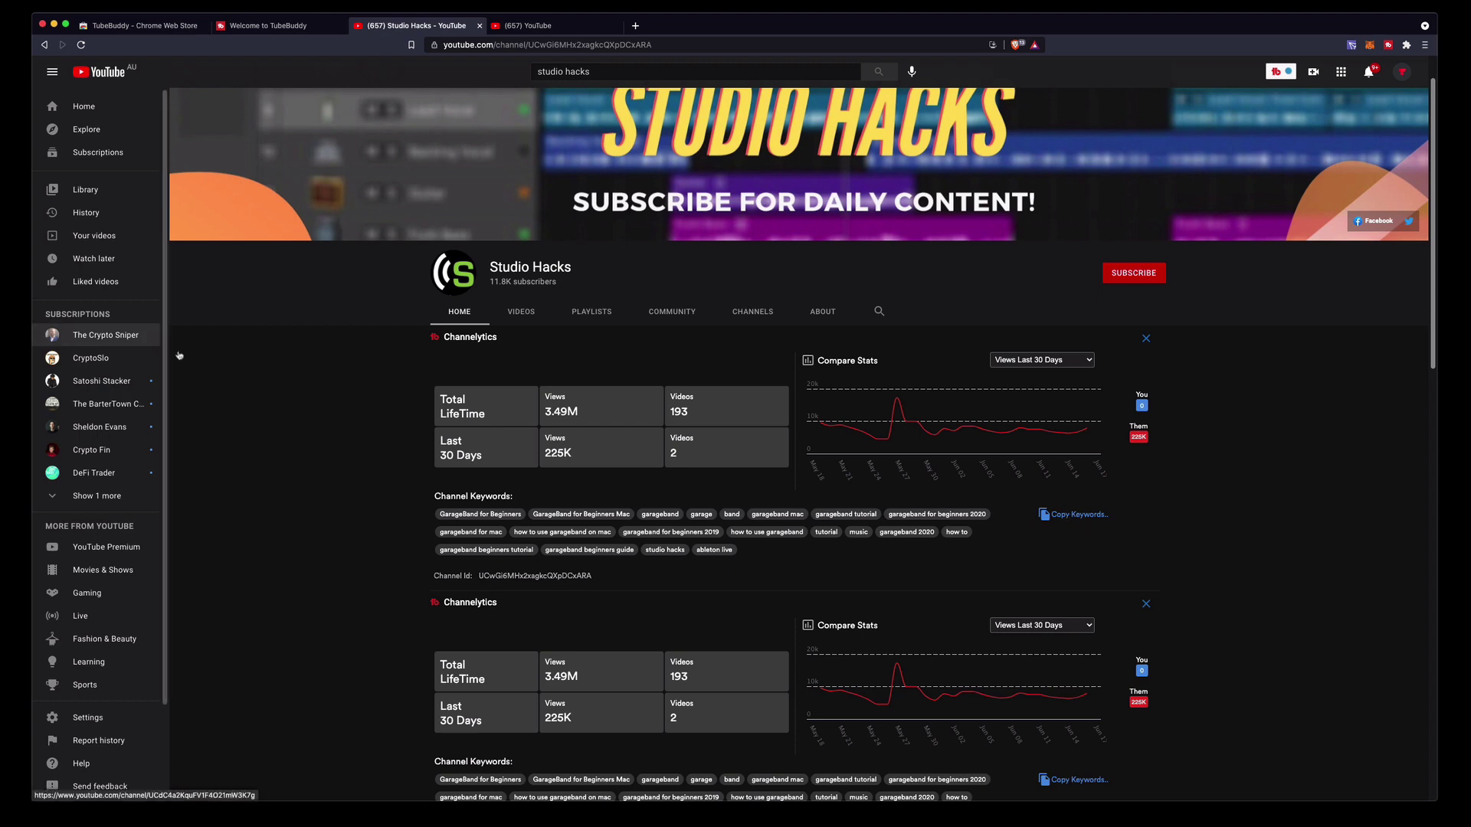
Step: Open the How To Scan On iPhone (iOS 14) video and show its tag search rankings
left_click(521, 311)
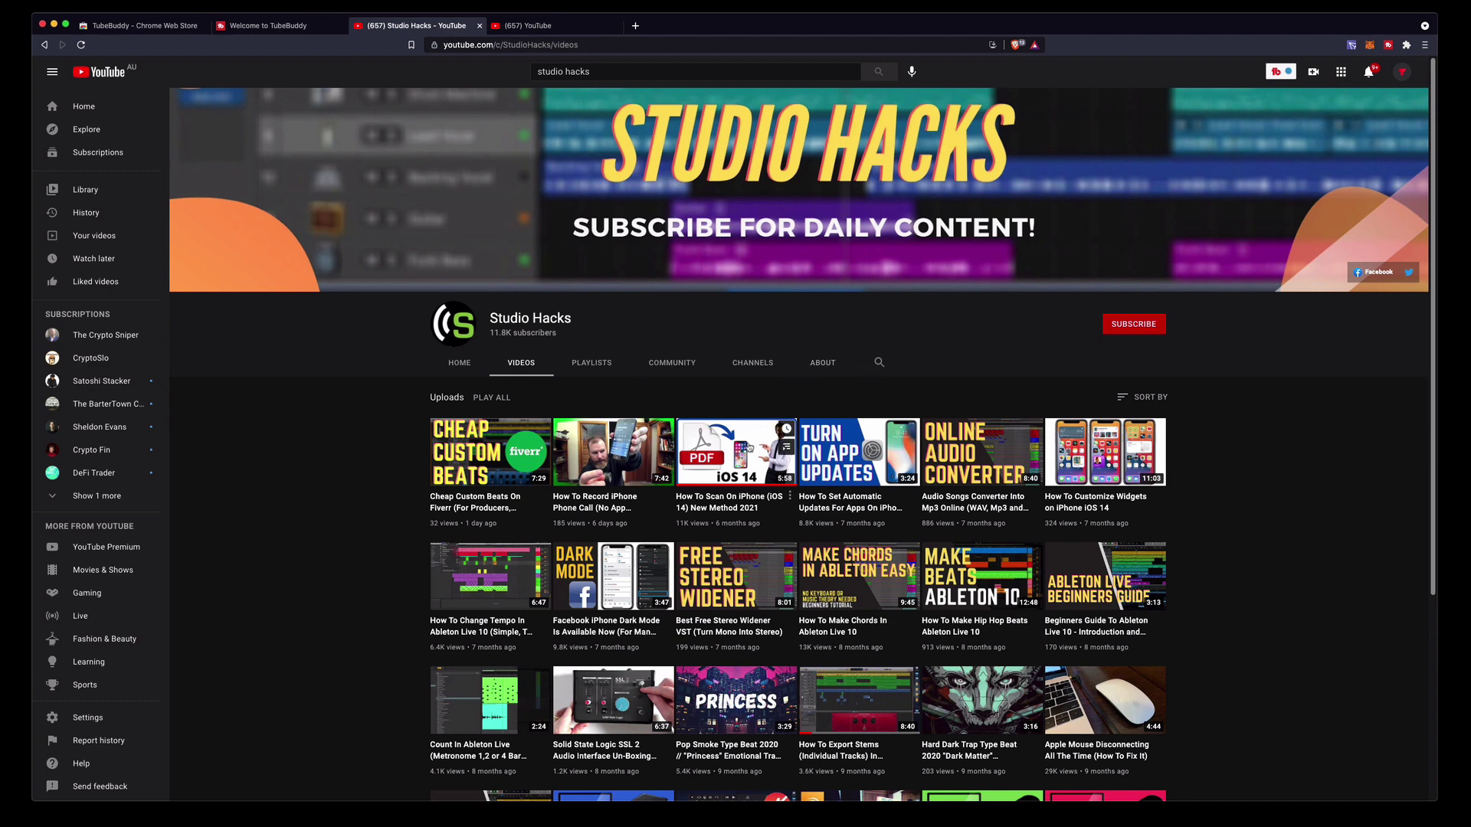
left_click(745, 454)
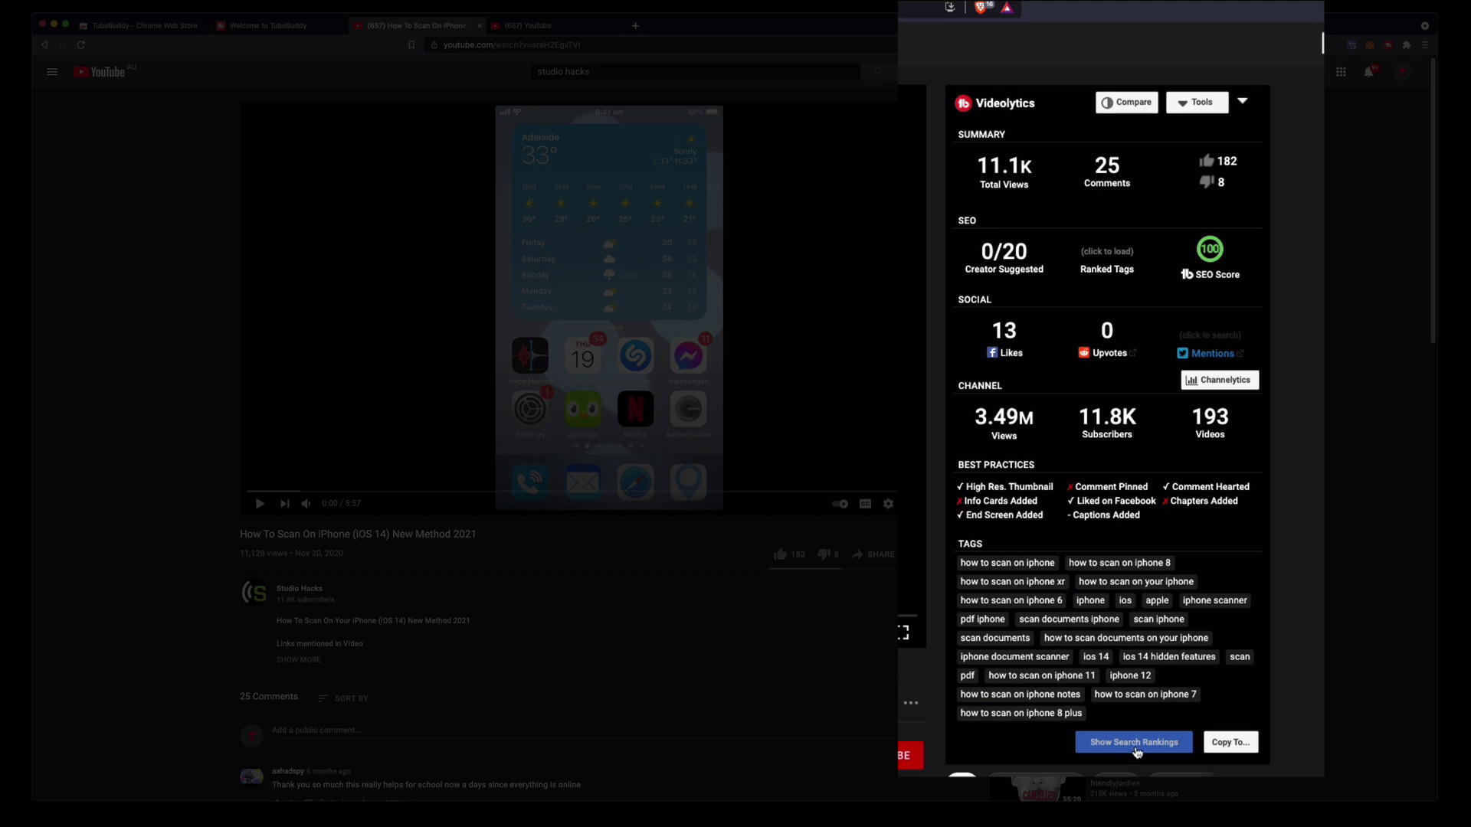
left_click(1138, 748)
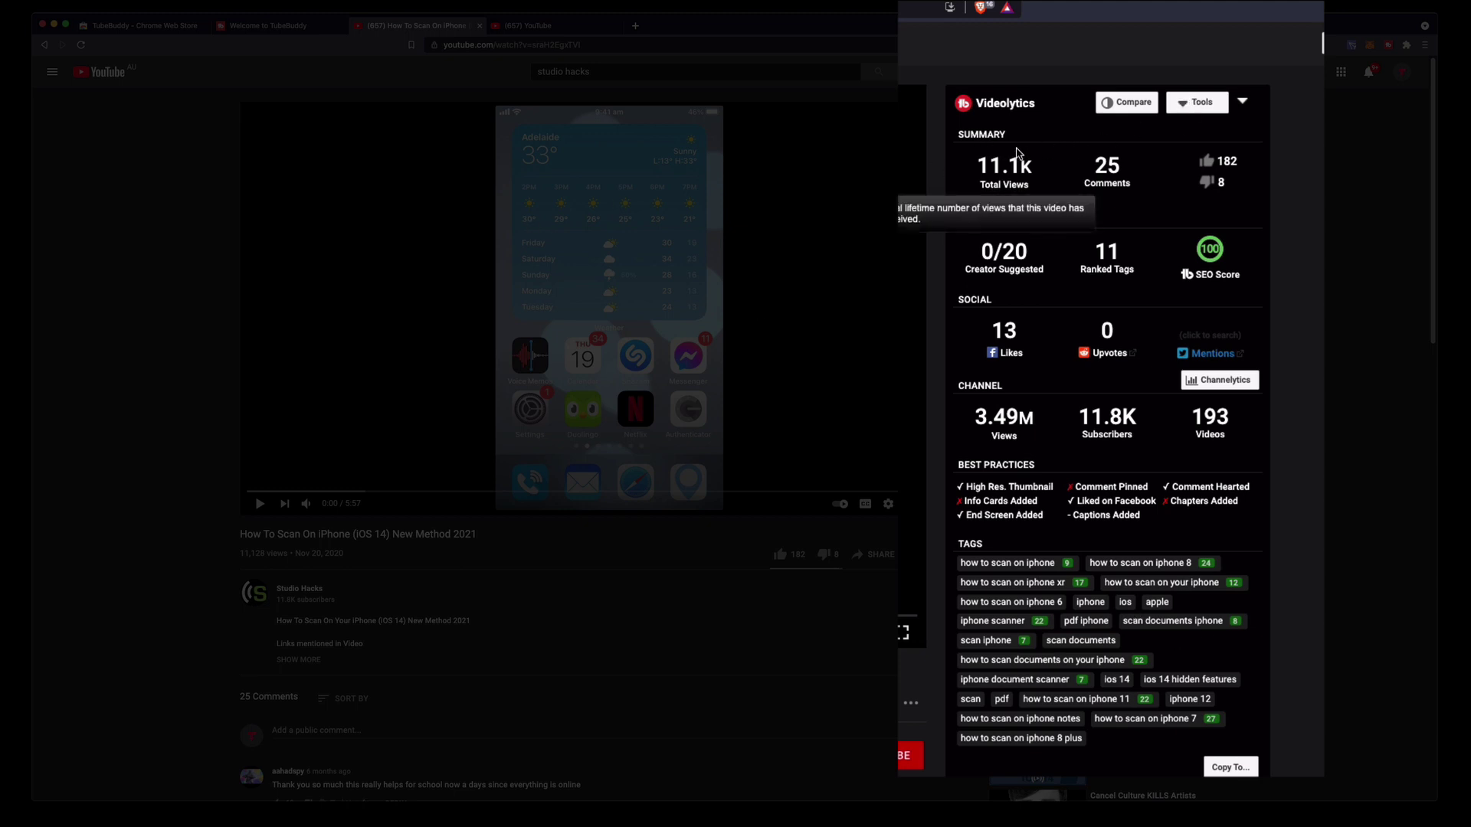
mouse_move(1225, 259)
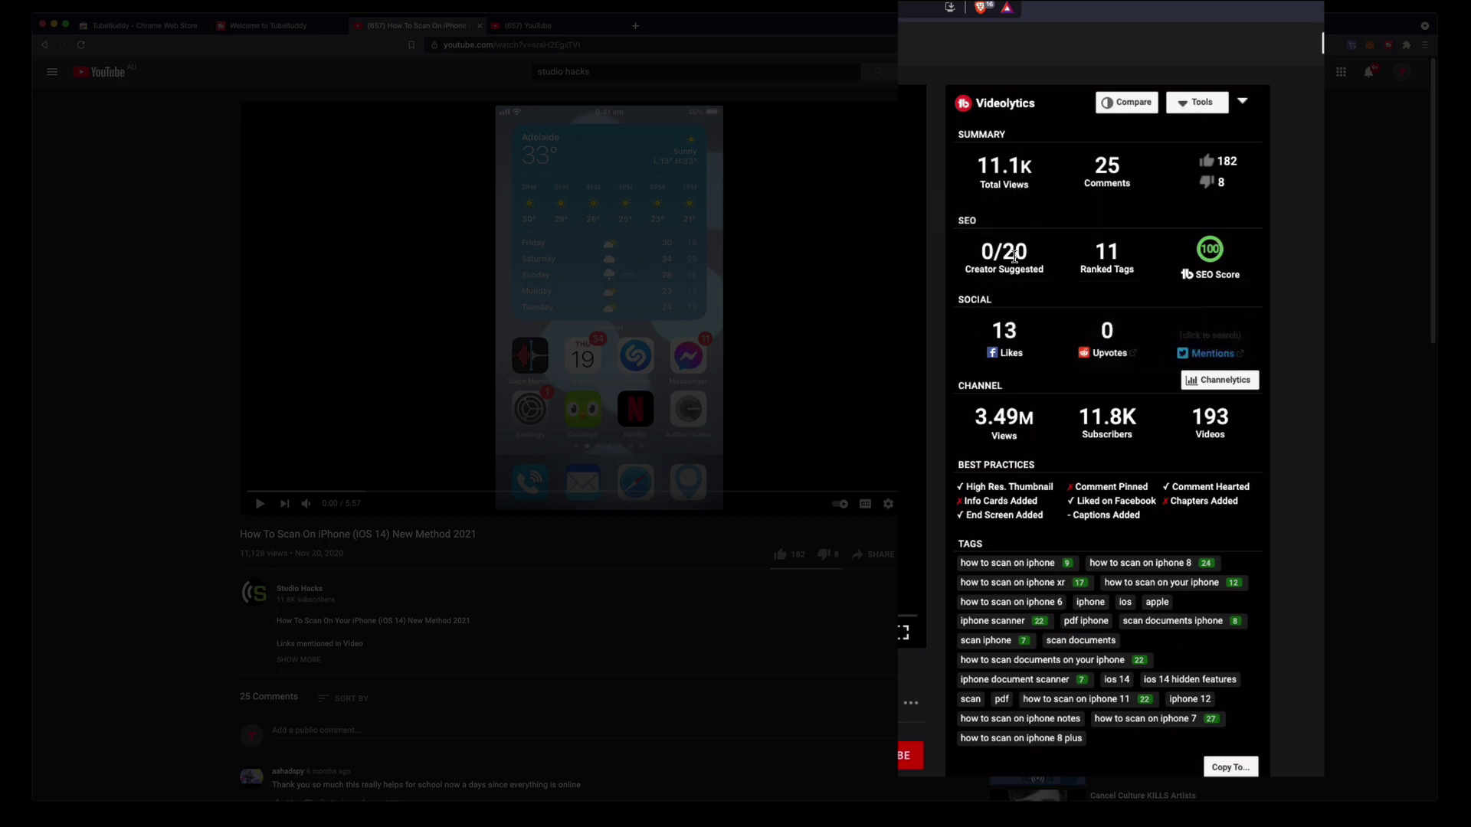
mouse_move(1096, 259)
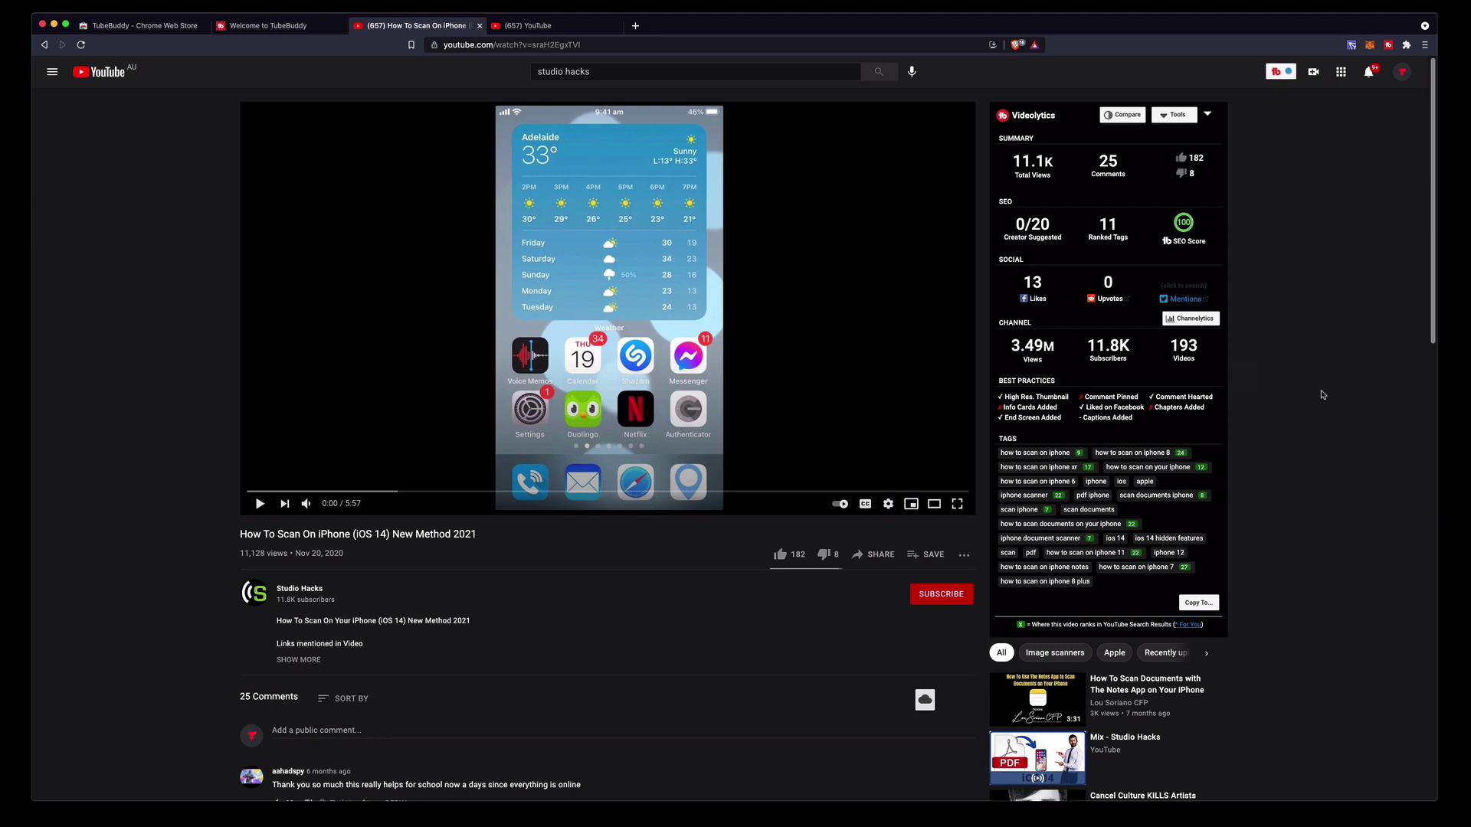
Step: Open Keyword Explorer with United States trends and enter 'garageband for iphone how to'
left_click(1277, 74)
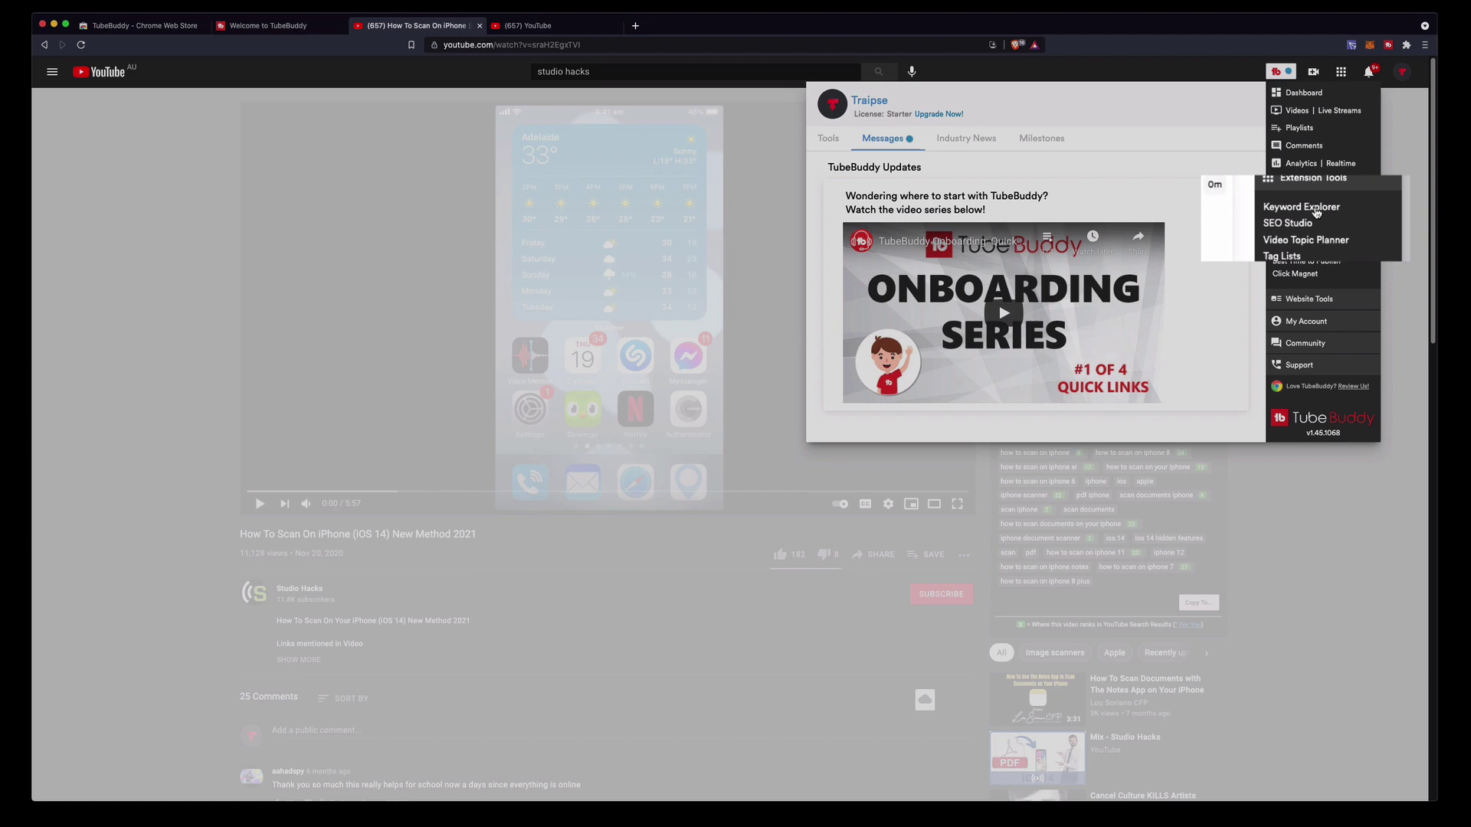
left_click(1316, 212)
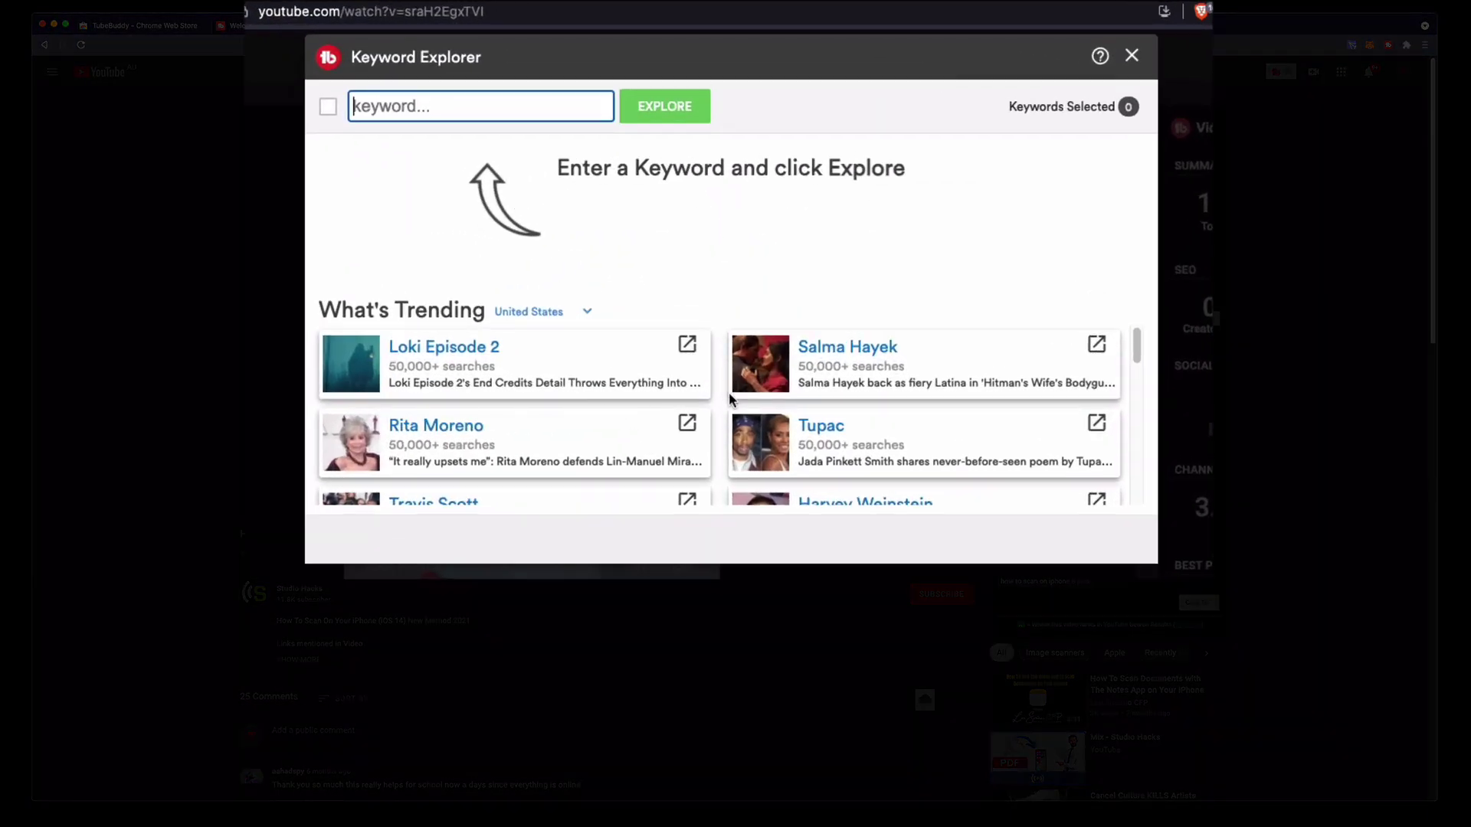
left_click(549, 314)
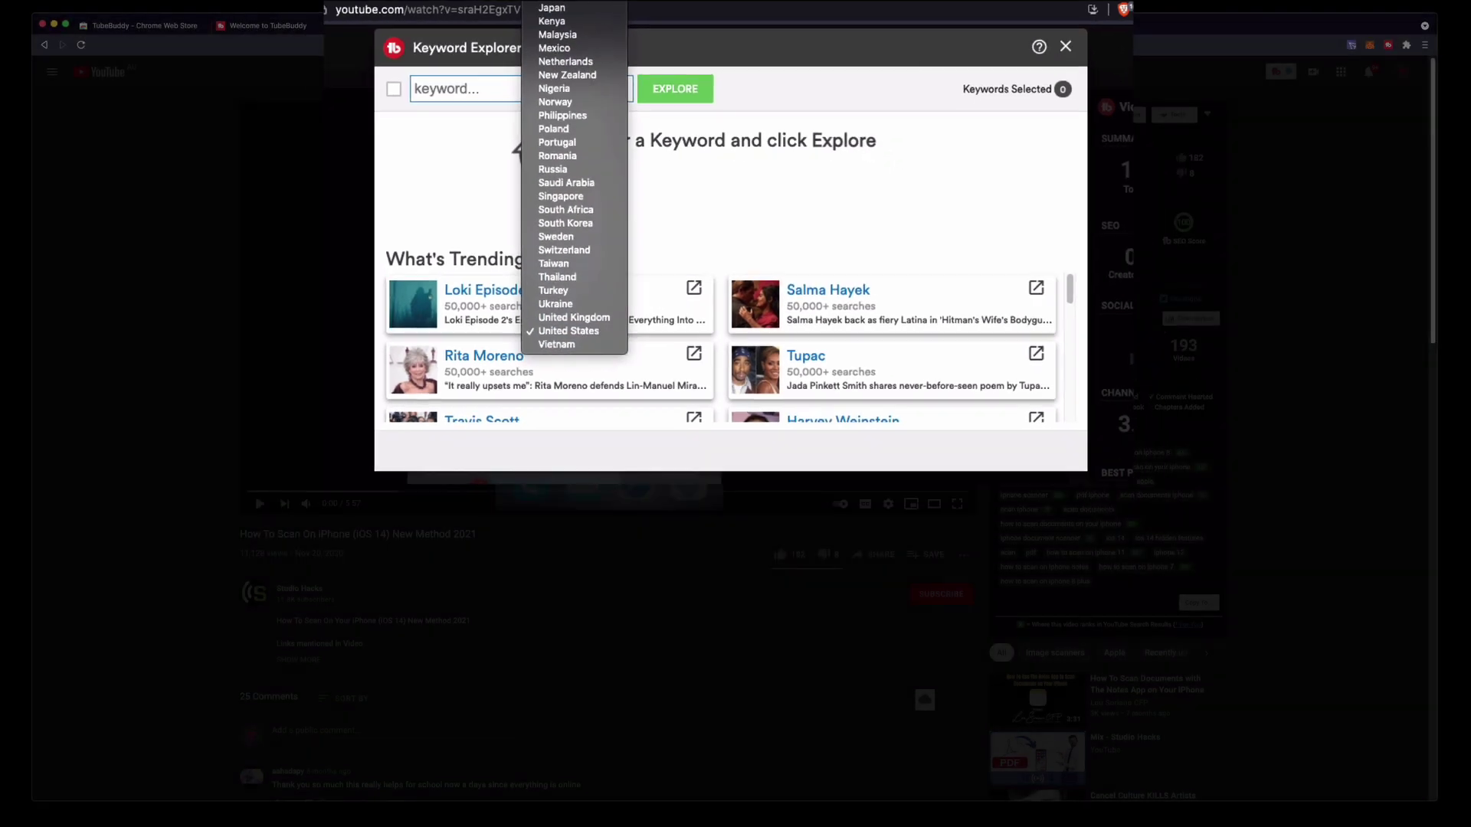
left_click(666, 259)
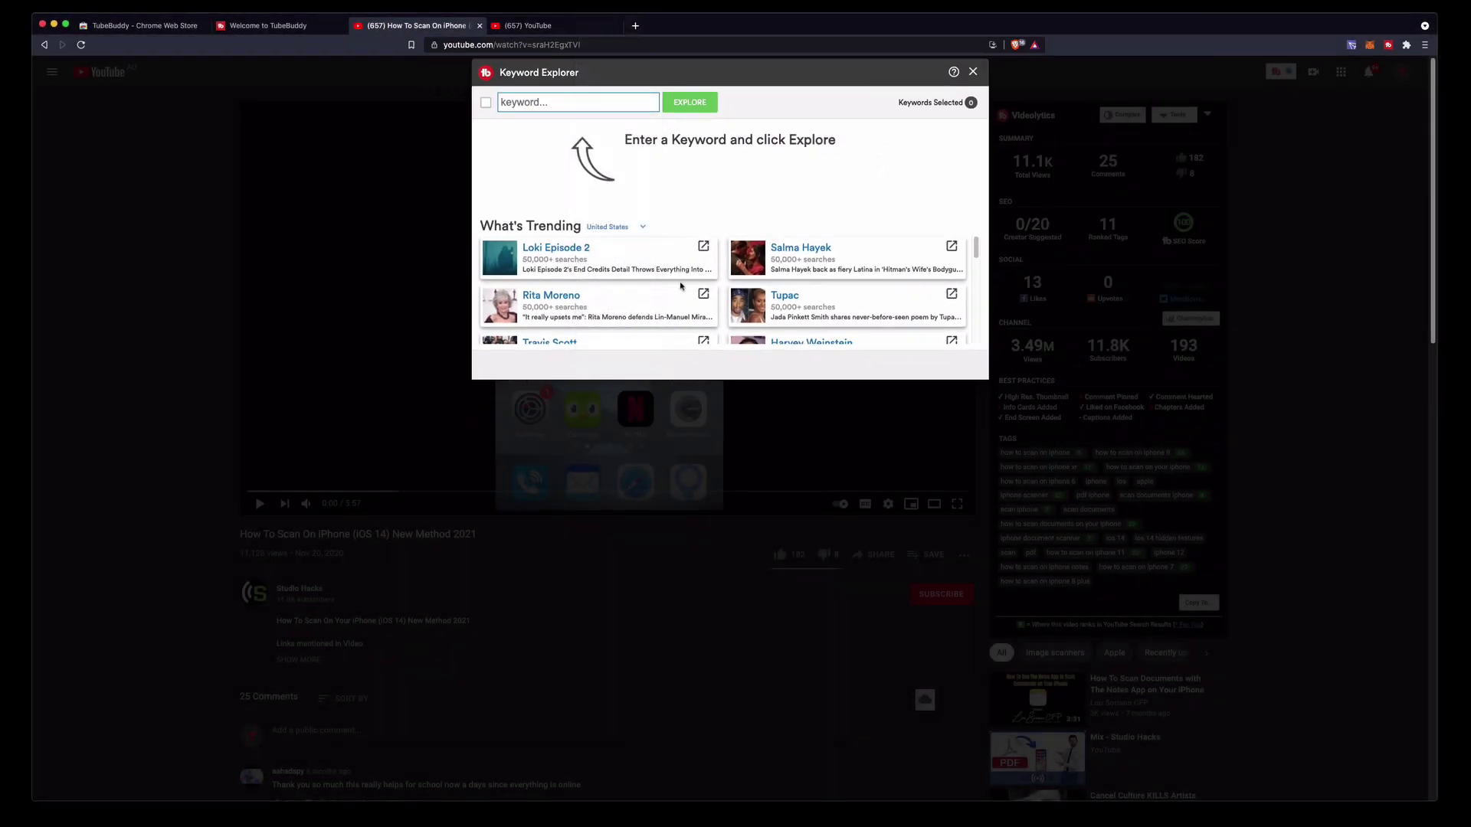
scroll(680, 286, "down", 10)
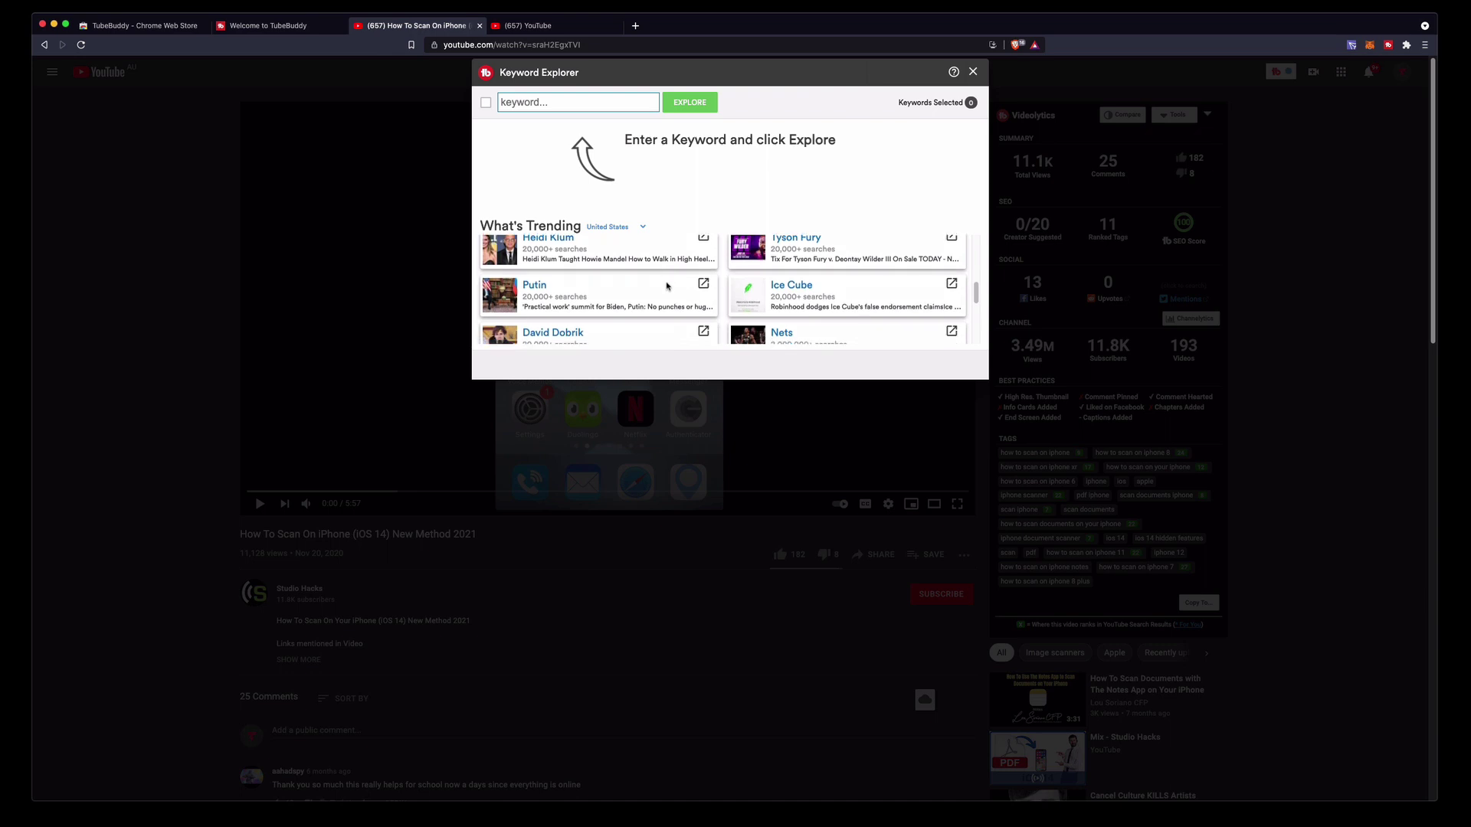
scroll(673, 285, "up", 10)
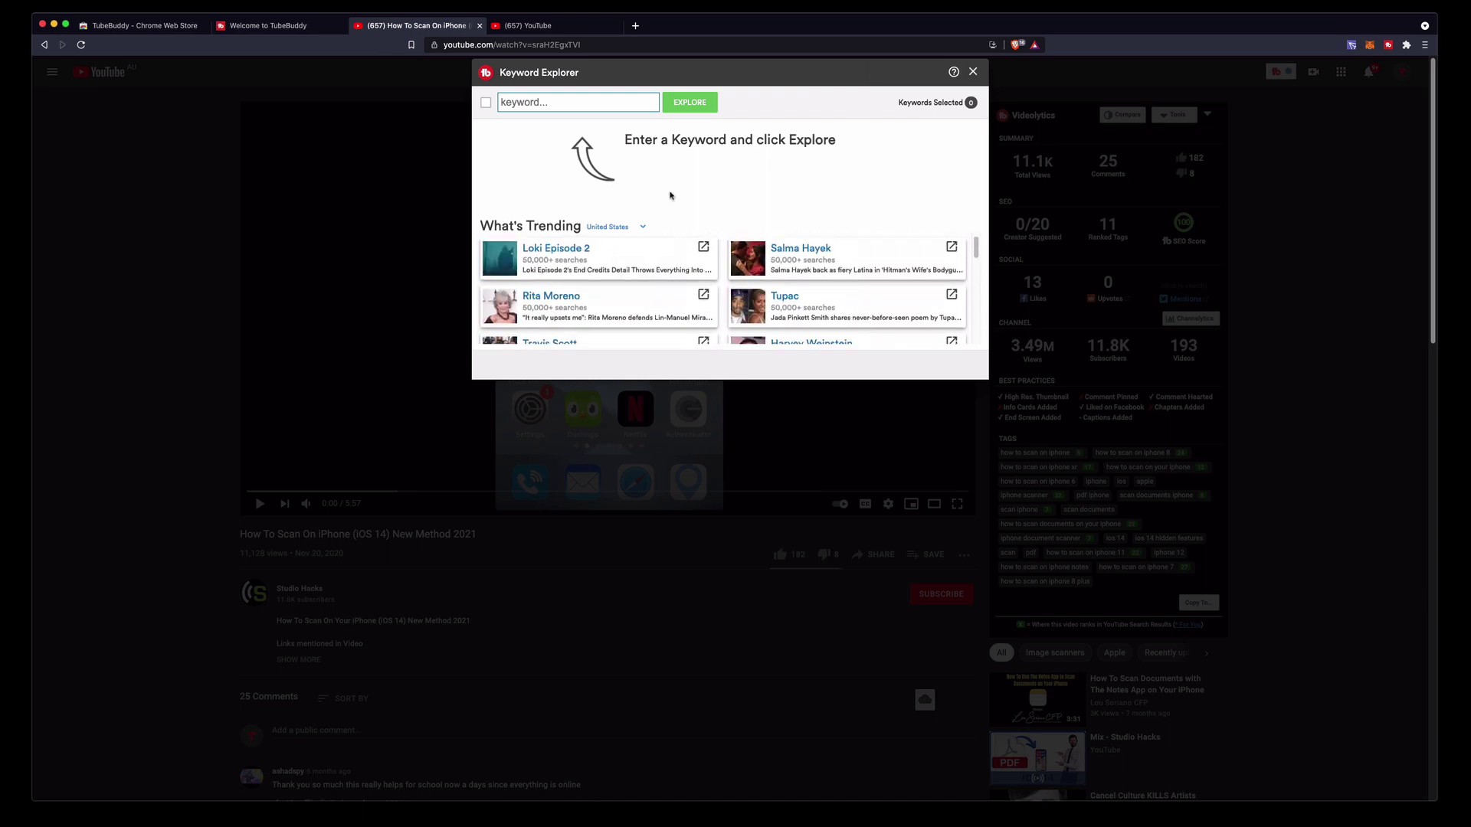
left_click(595, 101)
type("garageband")
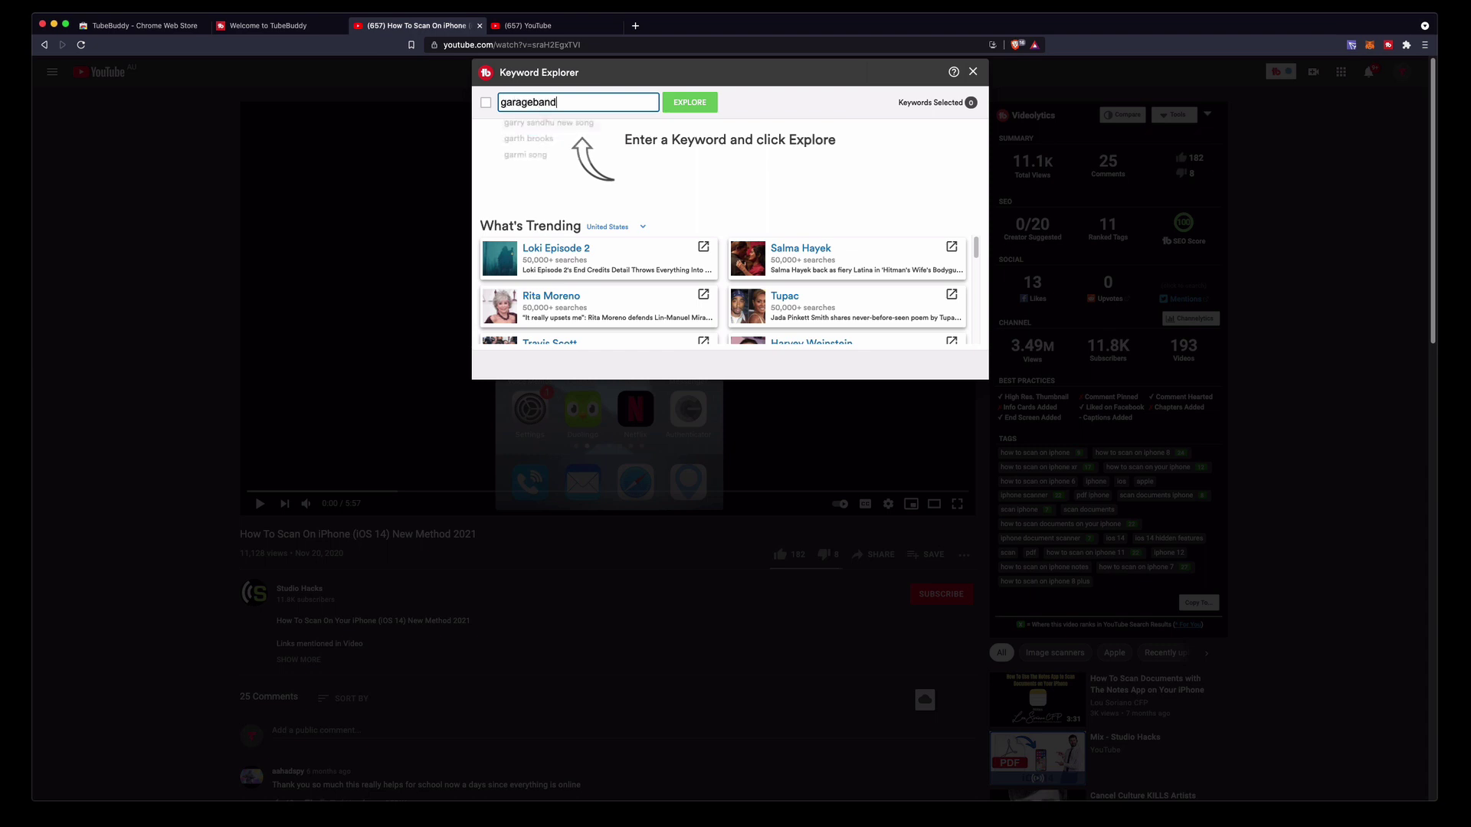
type(" for iphone how to")
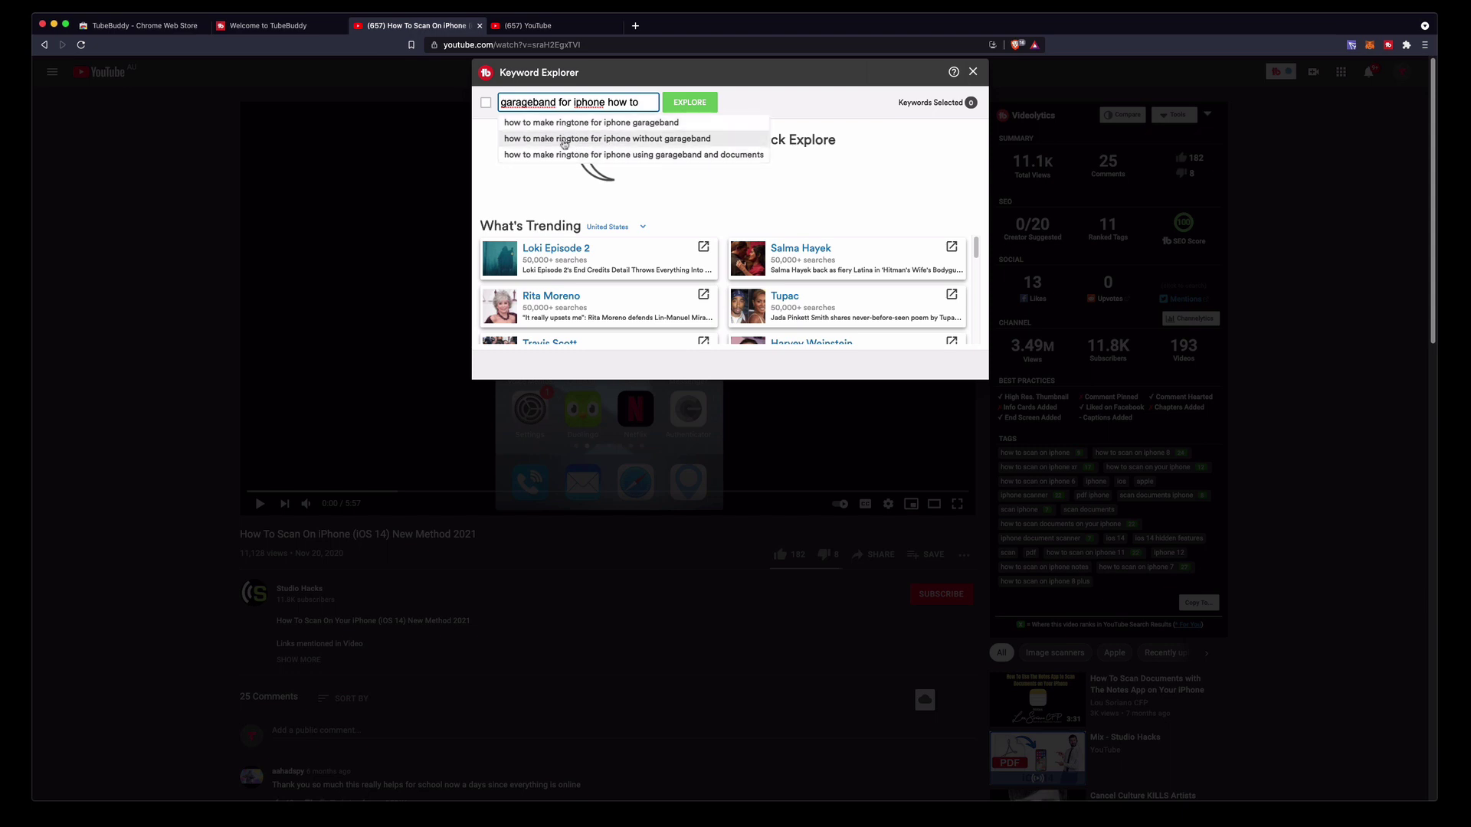
Step: Explore 'garageband for iphone how to' and compare its Google and YouTube trend data
left_click(689, 102)
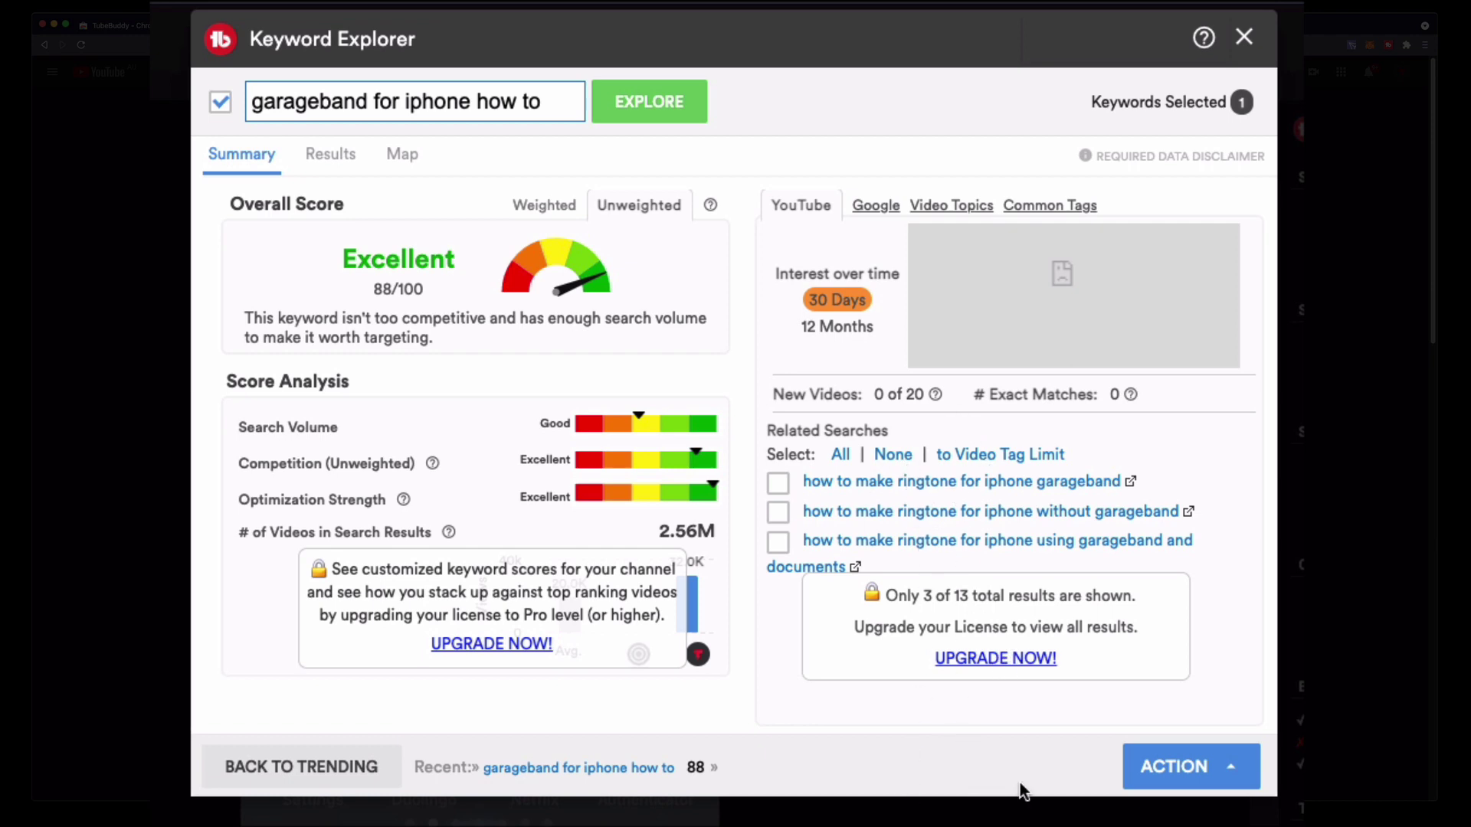
left_click(877, 213)
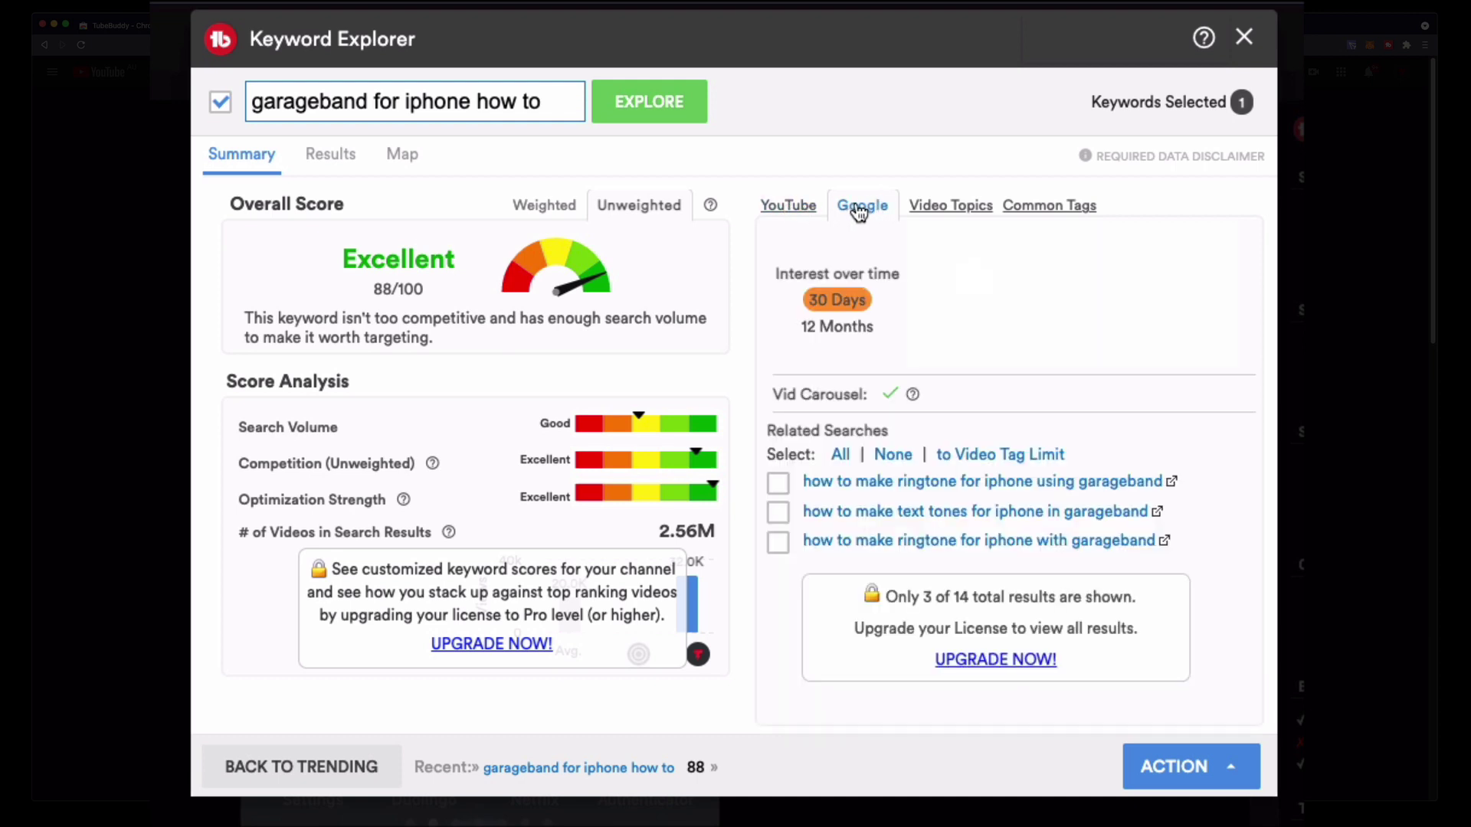
left_click(790, 206)
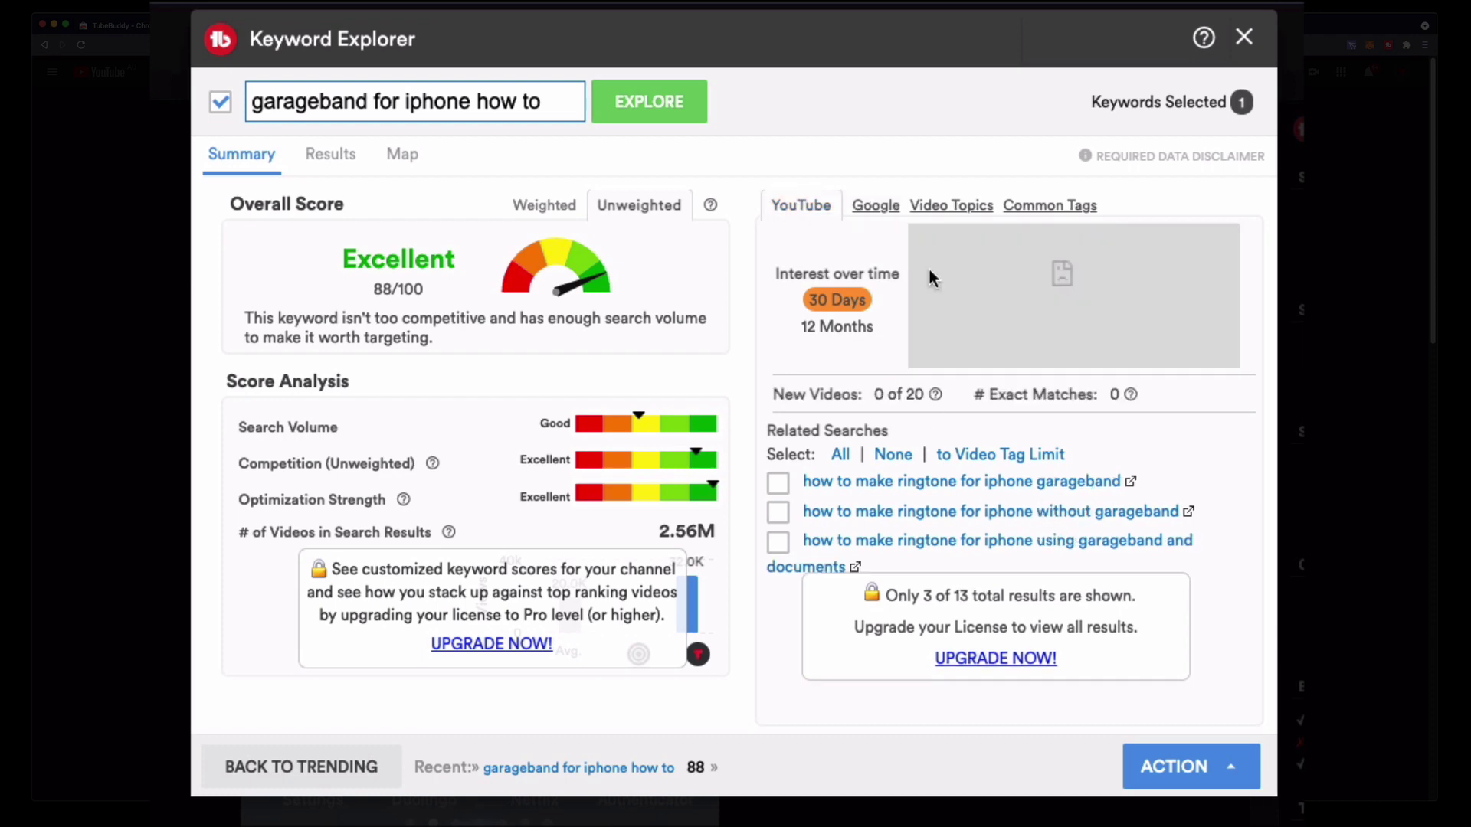
left_click(876, 207)
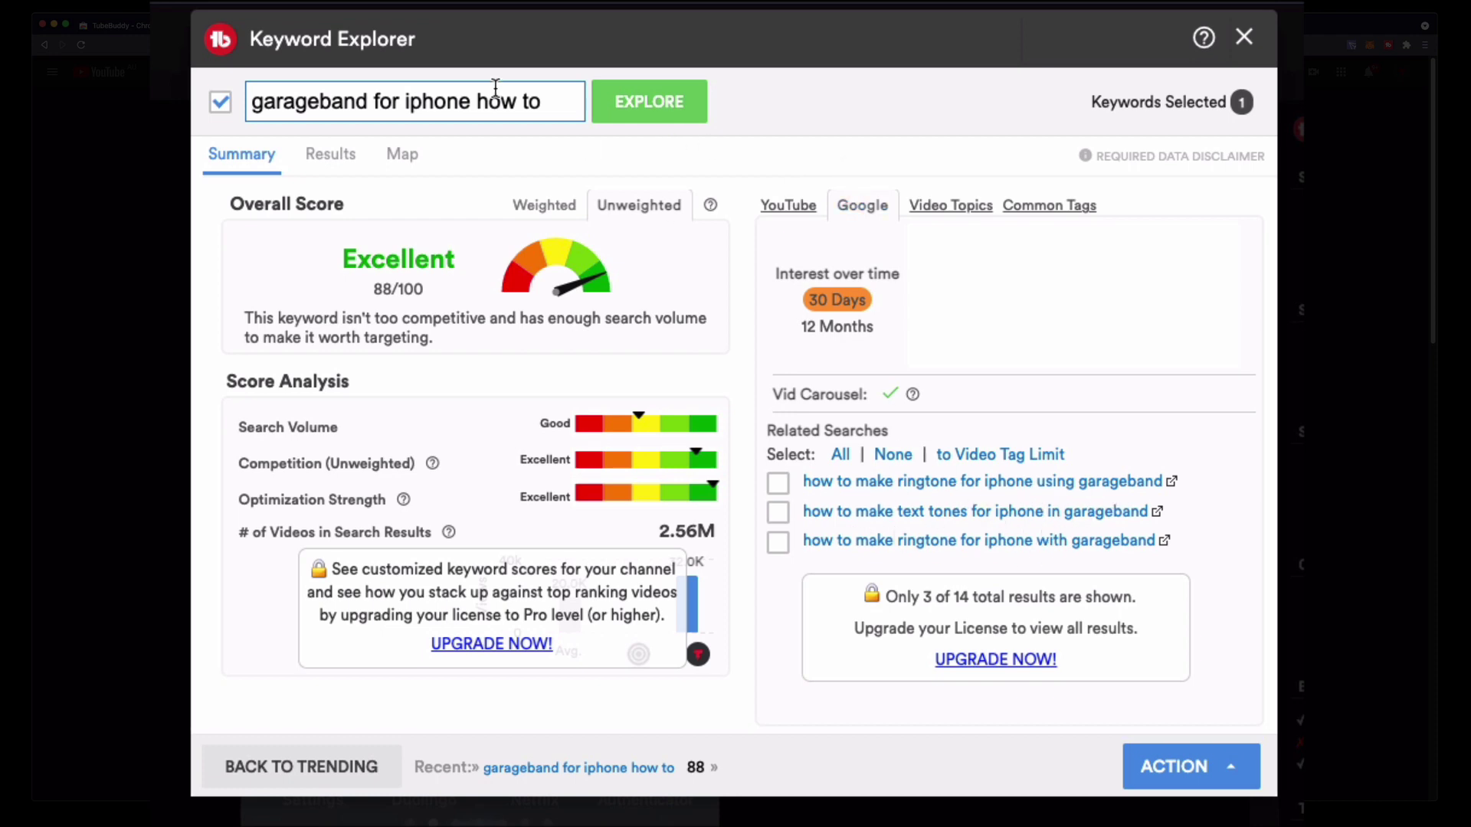
Step: Score 'garageband tutorial' (12) and its related search 'garageband tutorial mac' (57)
left_click_drag(560, 101, 217, 103)
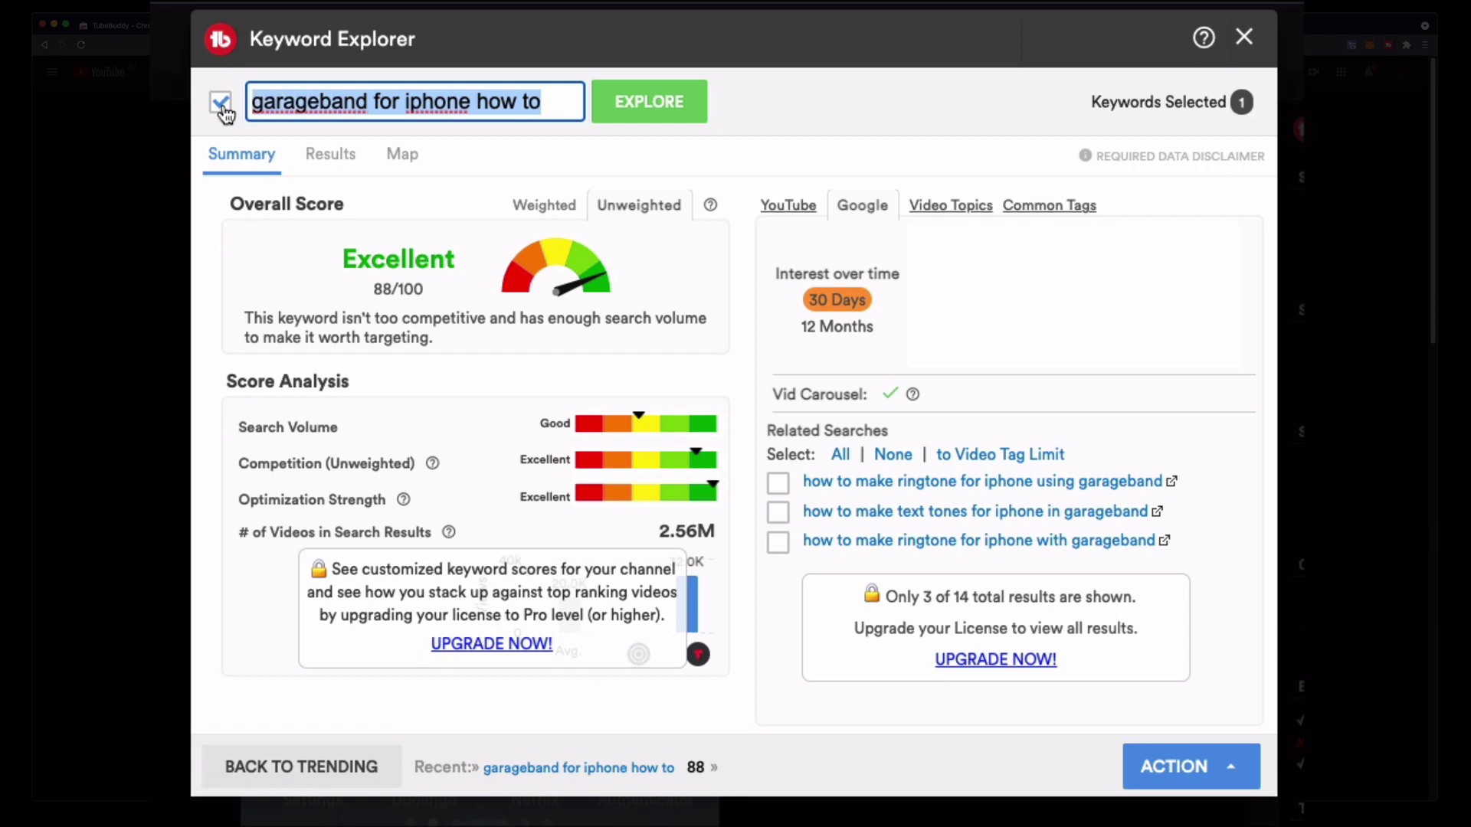
type("garageband")
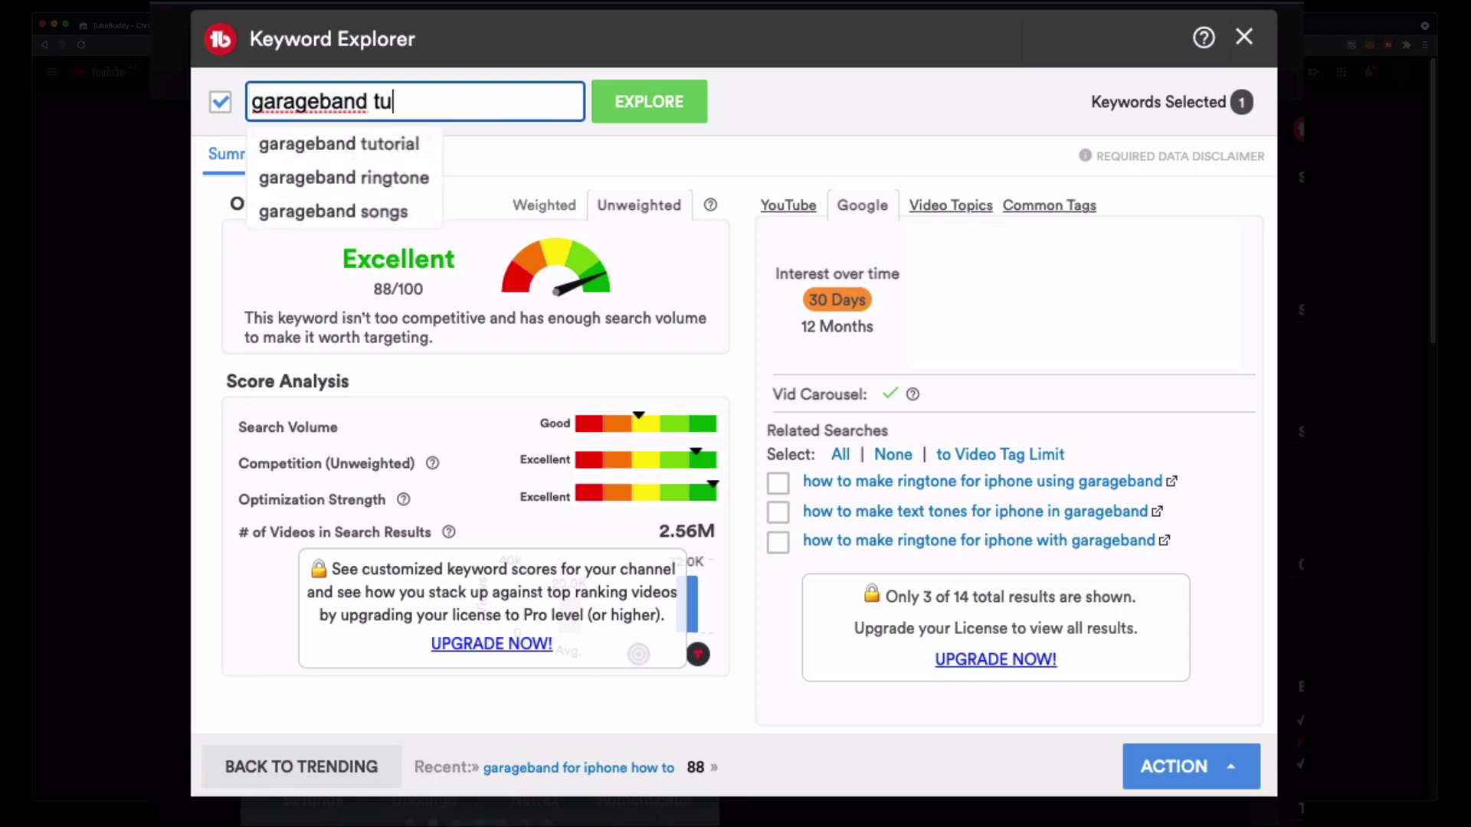
type(" tu")
left_click(384, 145)
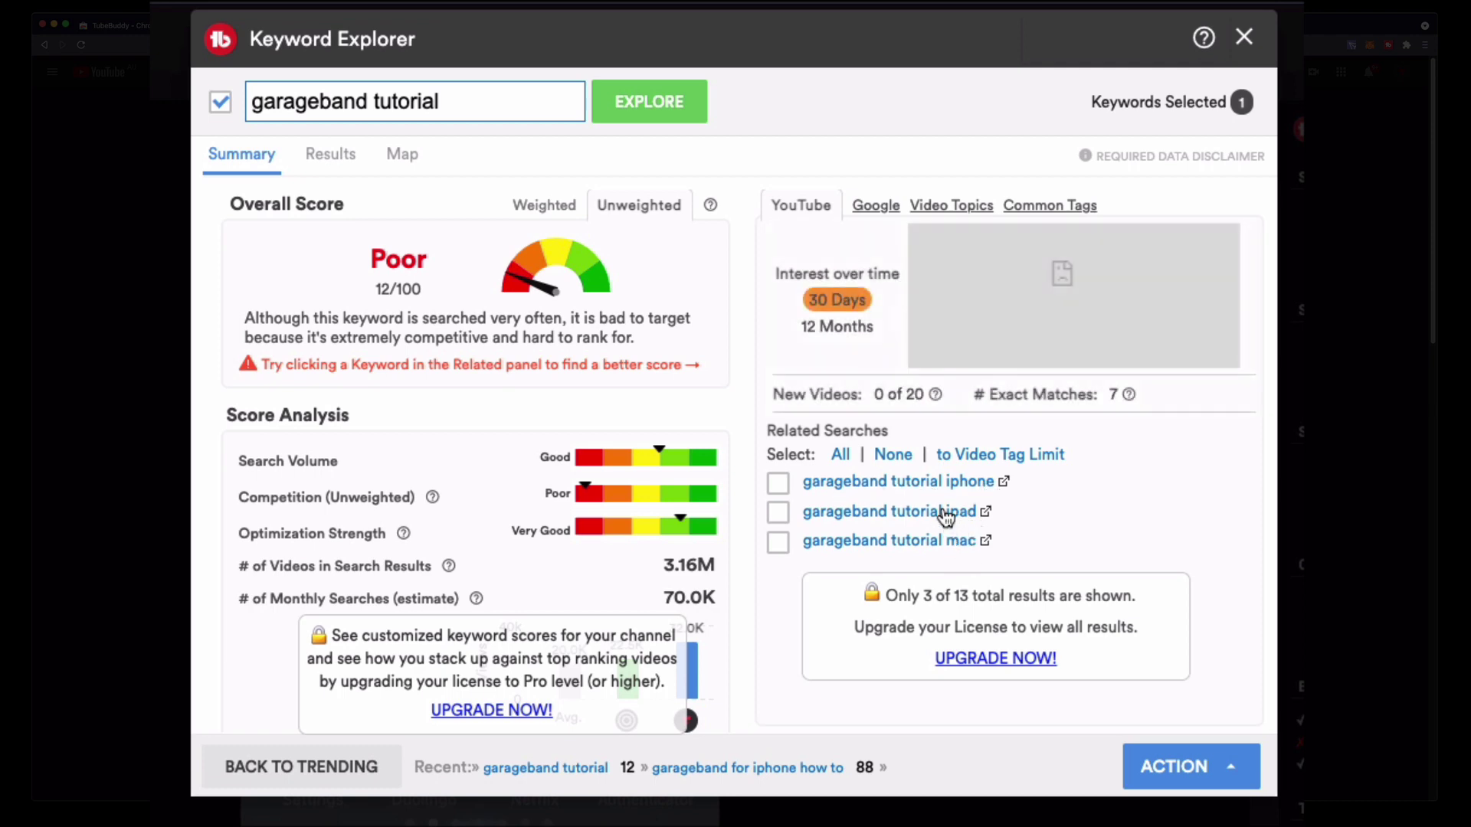
left_click(930, 542)
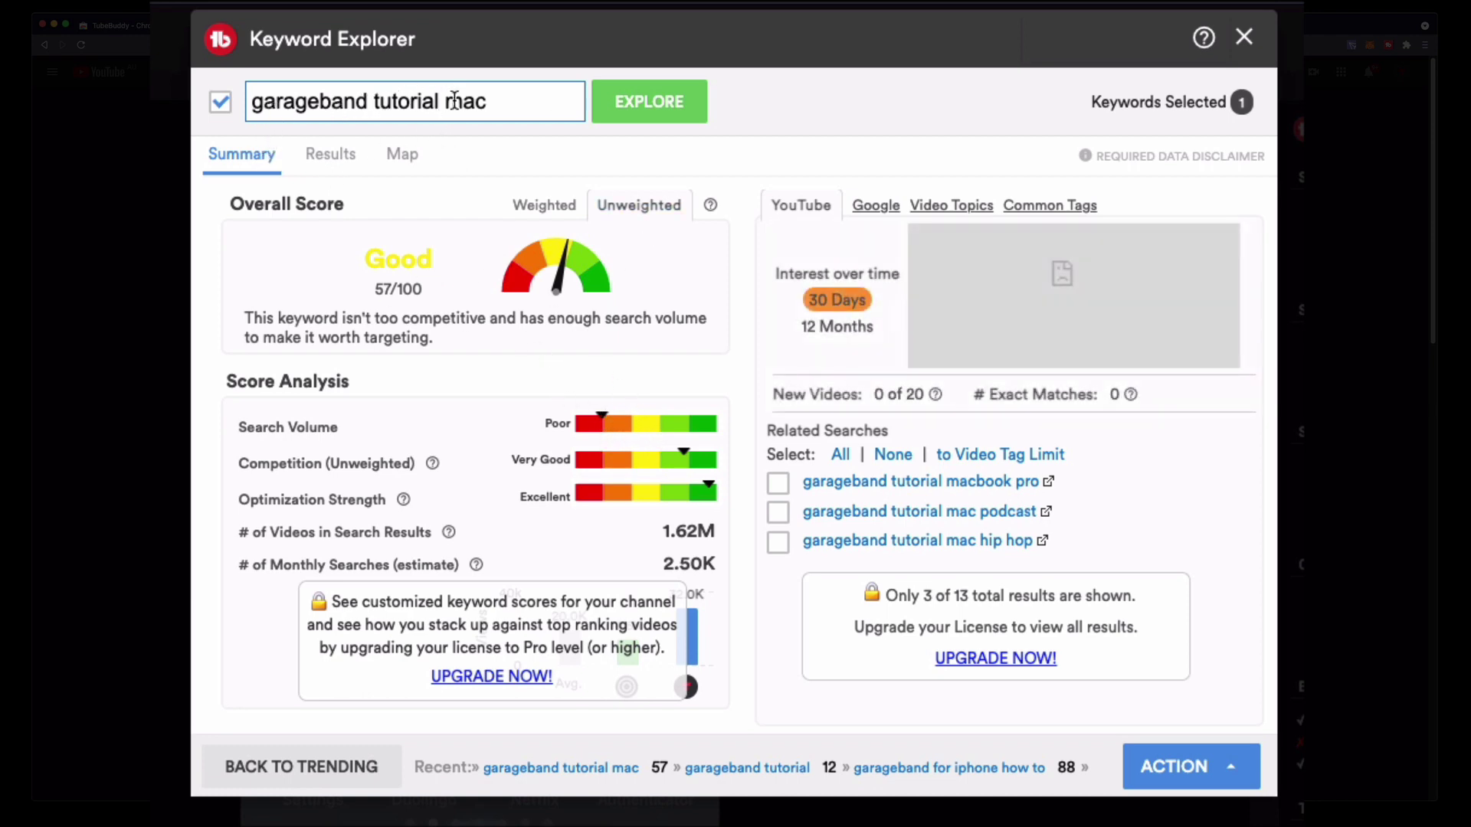
Step: Explore the 'iphone' and 'ipad' variants of garageband tutorial, scoring 50 and 53
double_click(455, 101)
type("iphone")
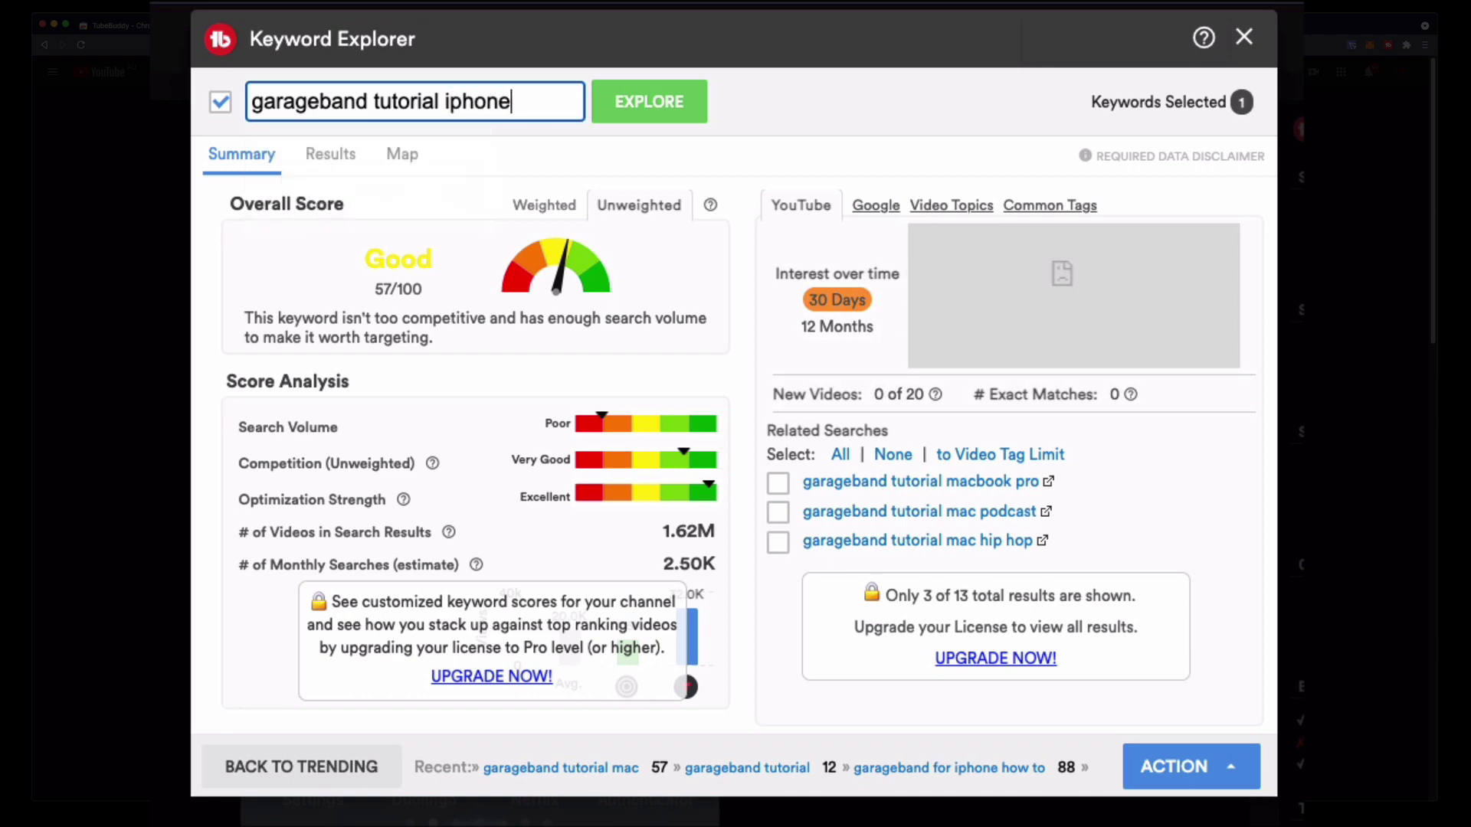
key("Return")
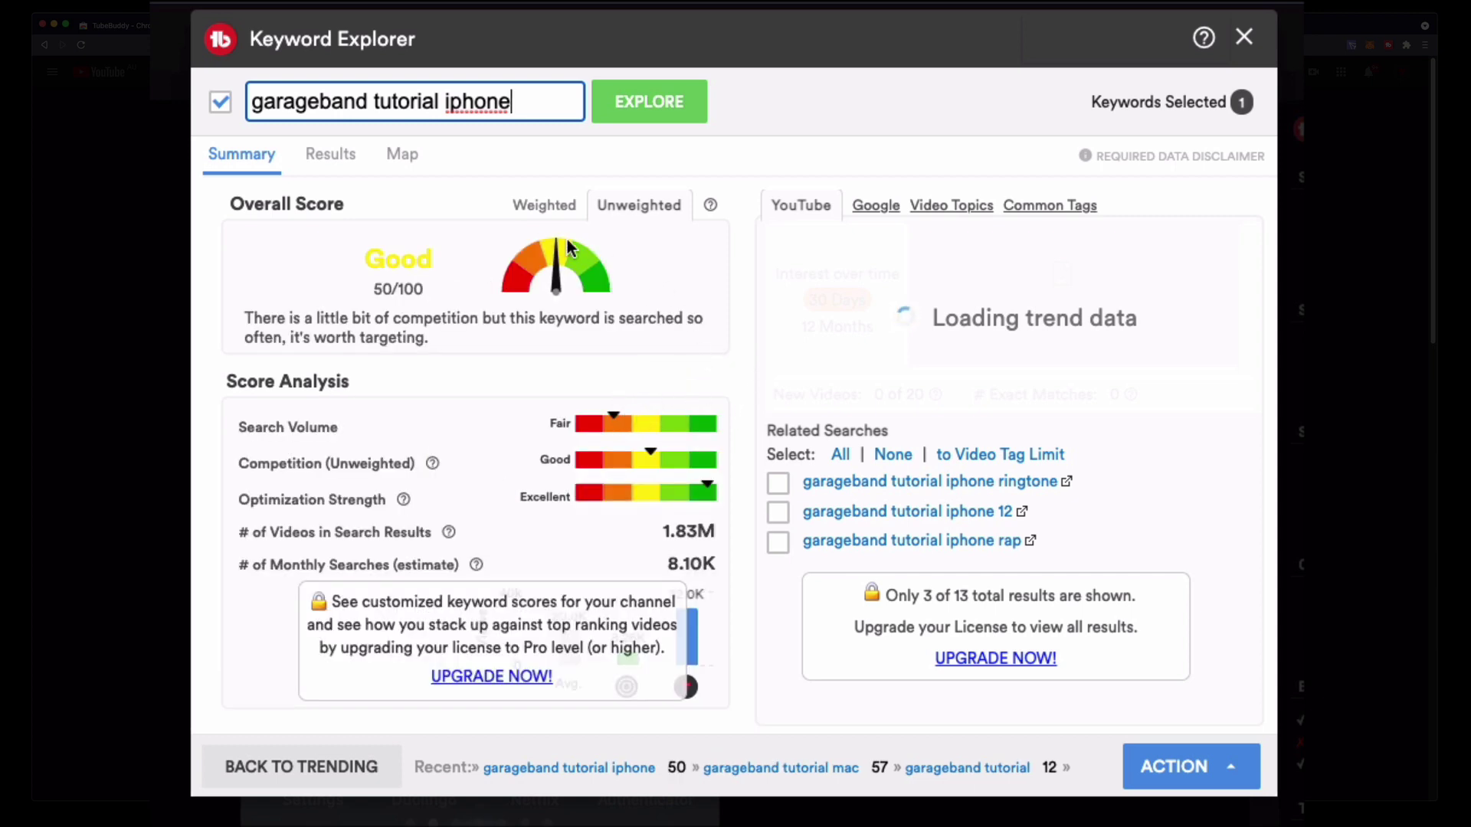
left_click_drag(448, 102, 542, 96)
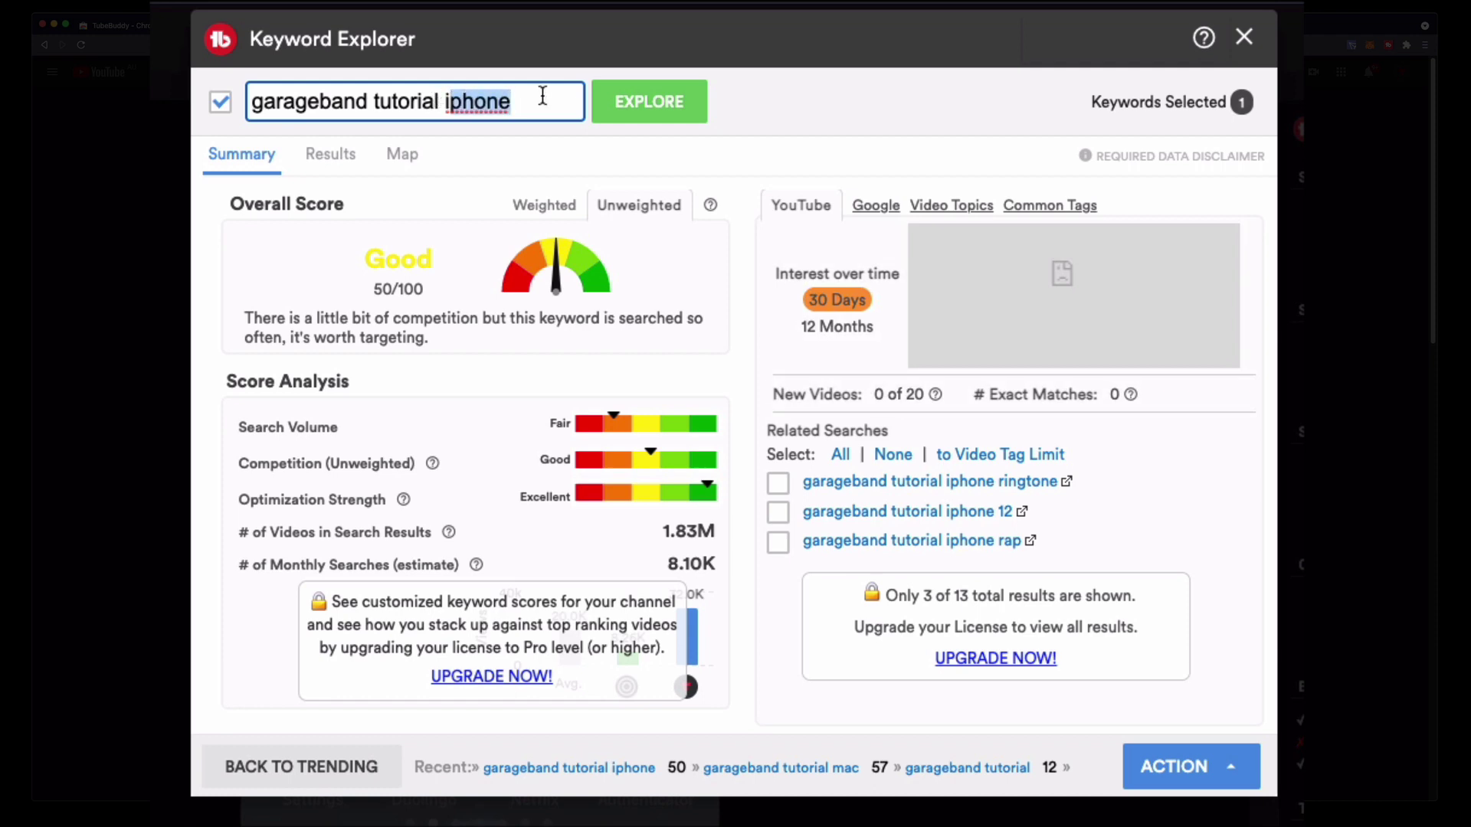
type("ad")
key("Return")
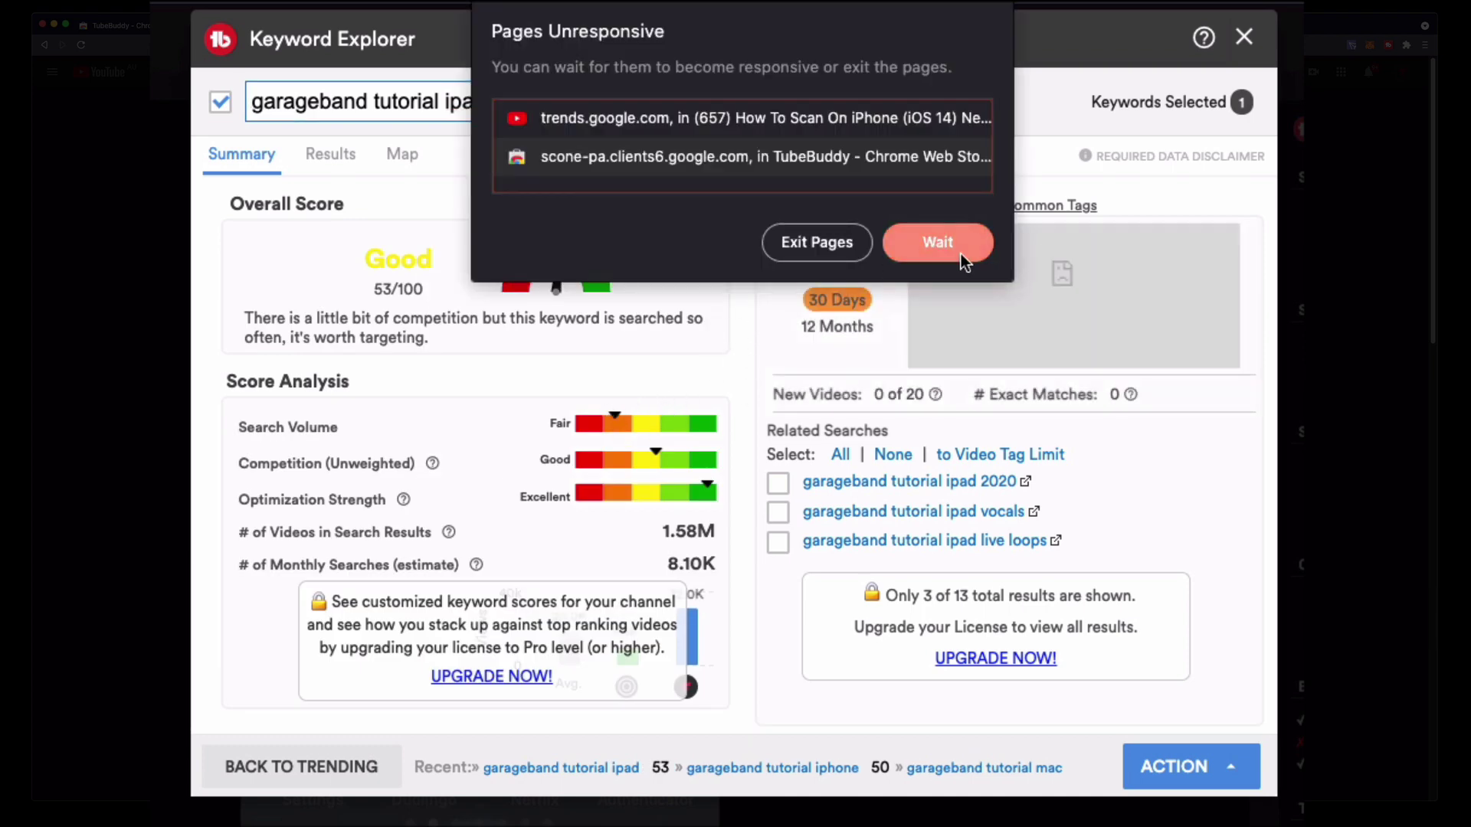
Step: Wait out the Pages Unresponsive warning and close Keyword Explorer, returning to the video
left_click(961, 254)
left_click(1145, 787)
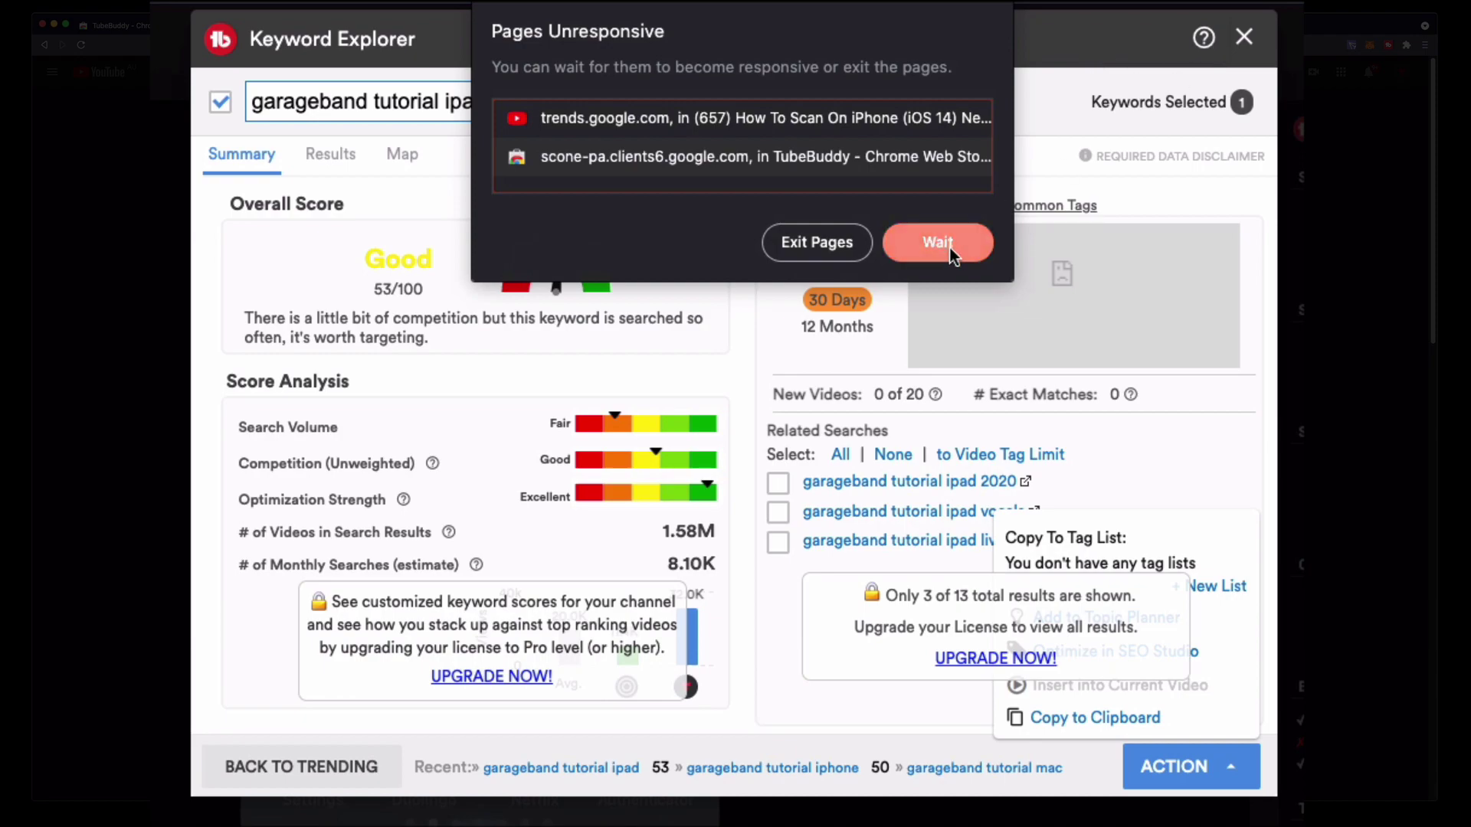
left_click(938, 242)
left_click(1244, 36)
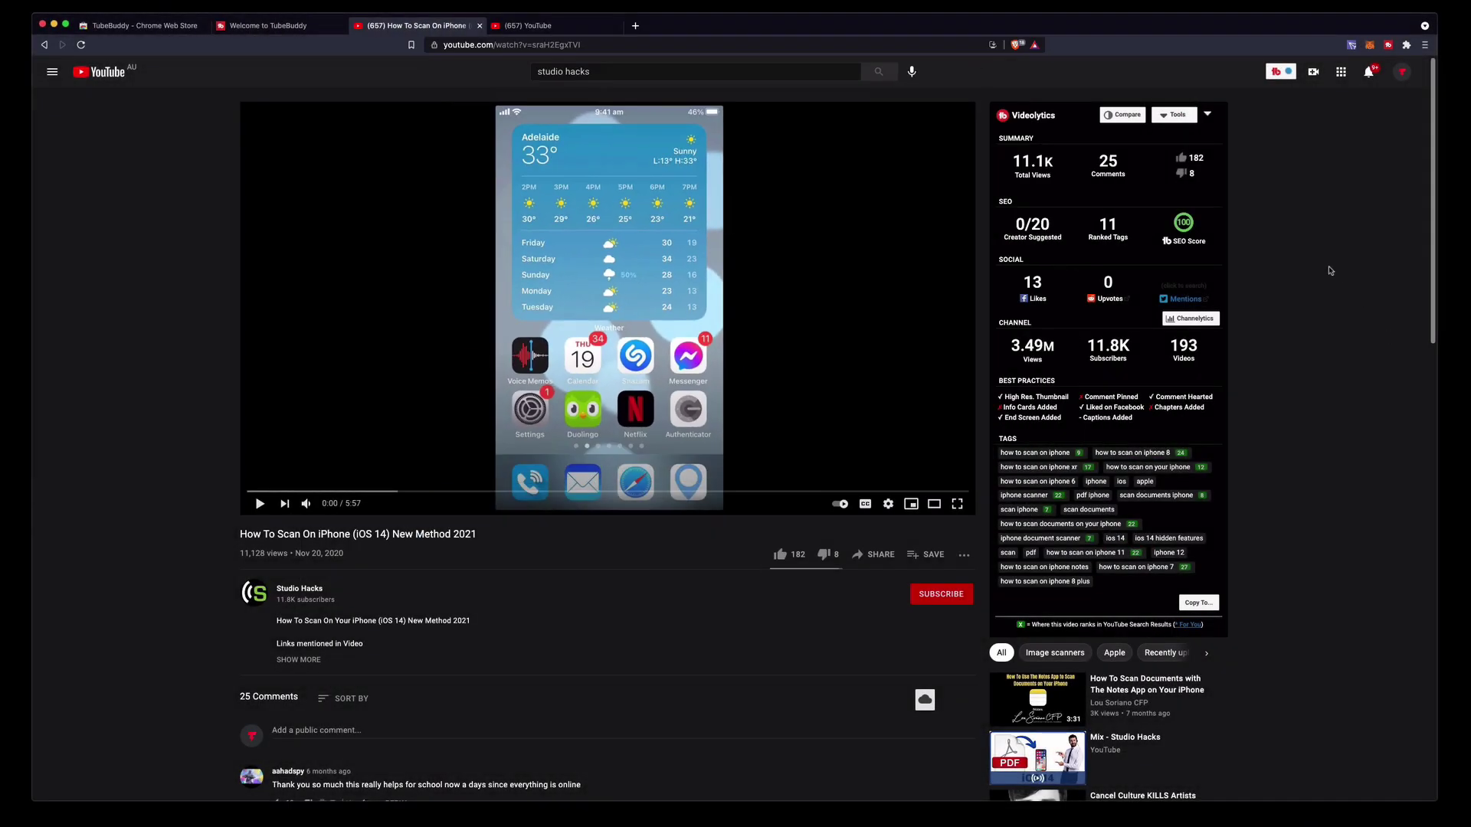
scroll(1314, 479, "down", 8)
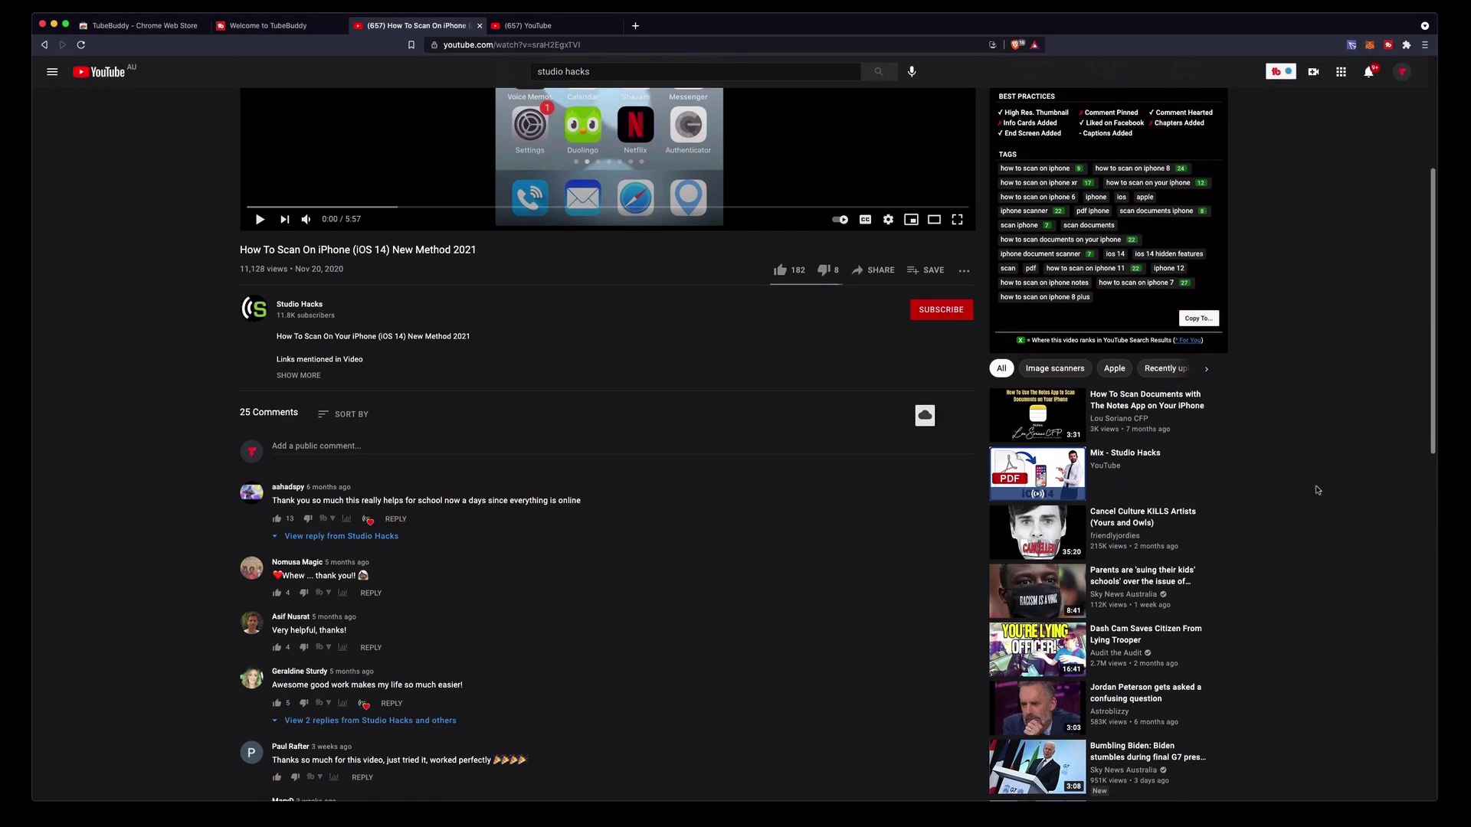
scroll(1316, 490, "up", 7)
scroll(1316, 490, "up", 1)
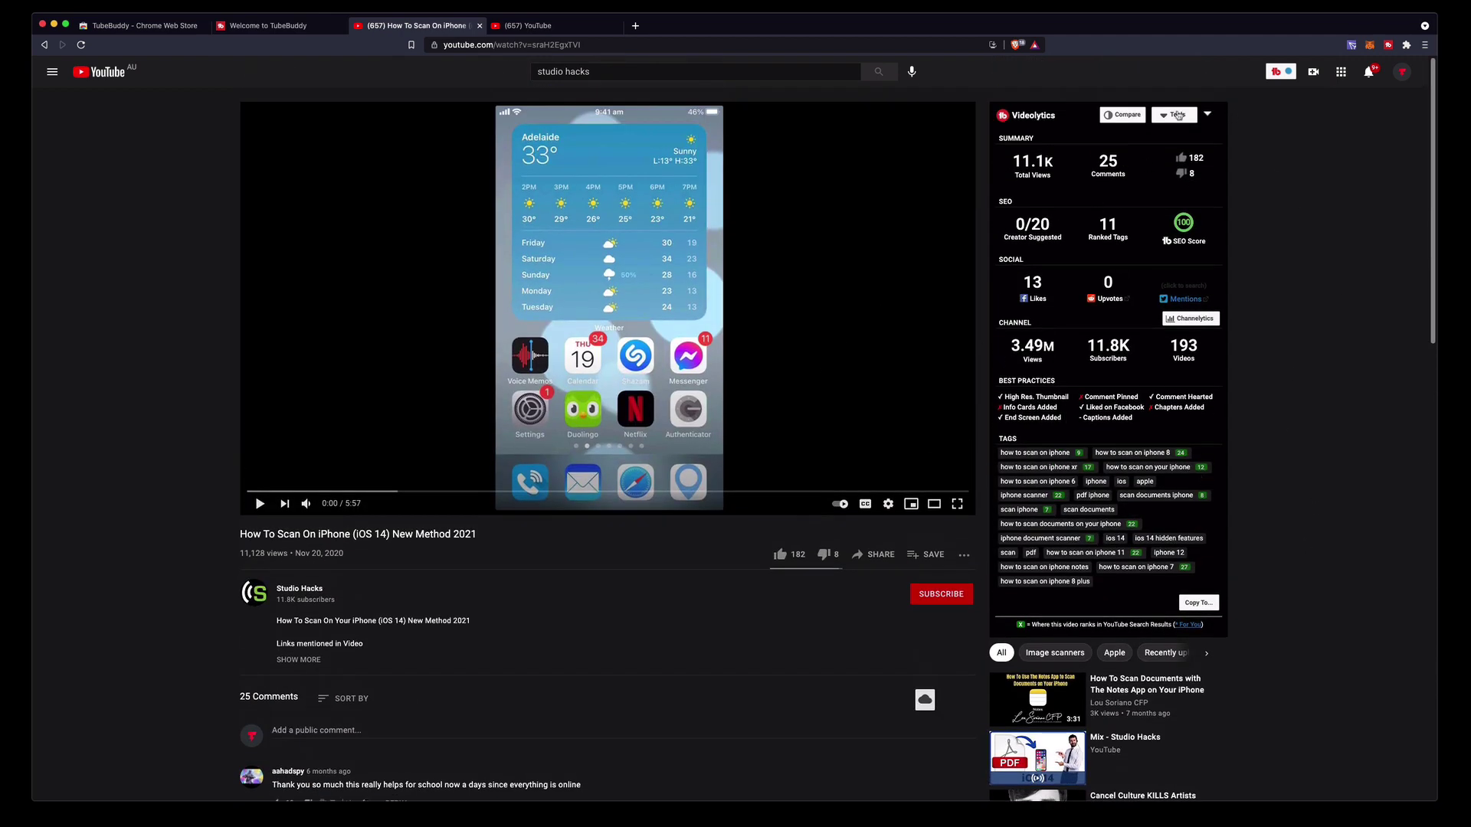
Step: Return to the Studio Hacks channel page and open TubeBuddy's My Account dashboard on tubebuddy.com
left_click(44, 46)
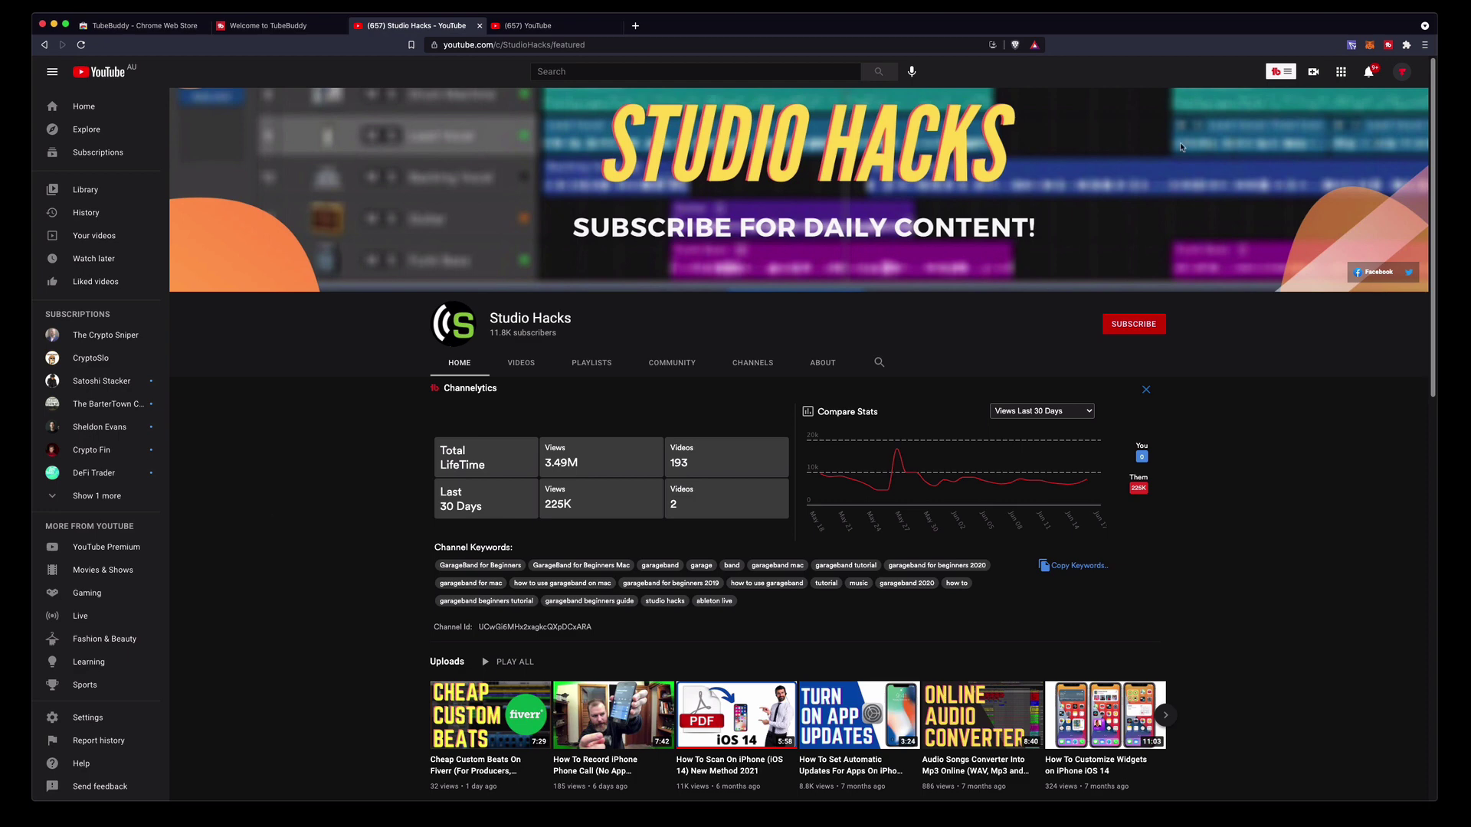
left_click(1279, 73)
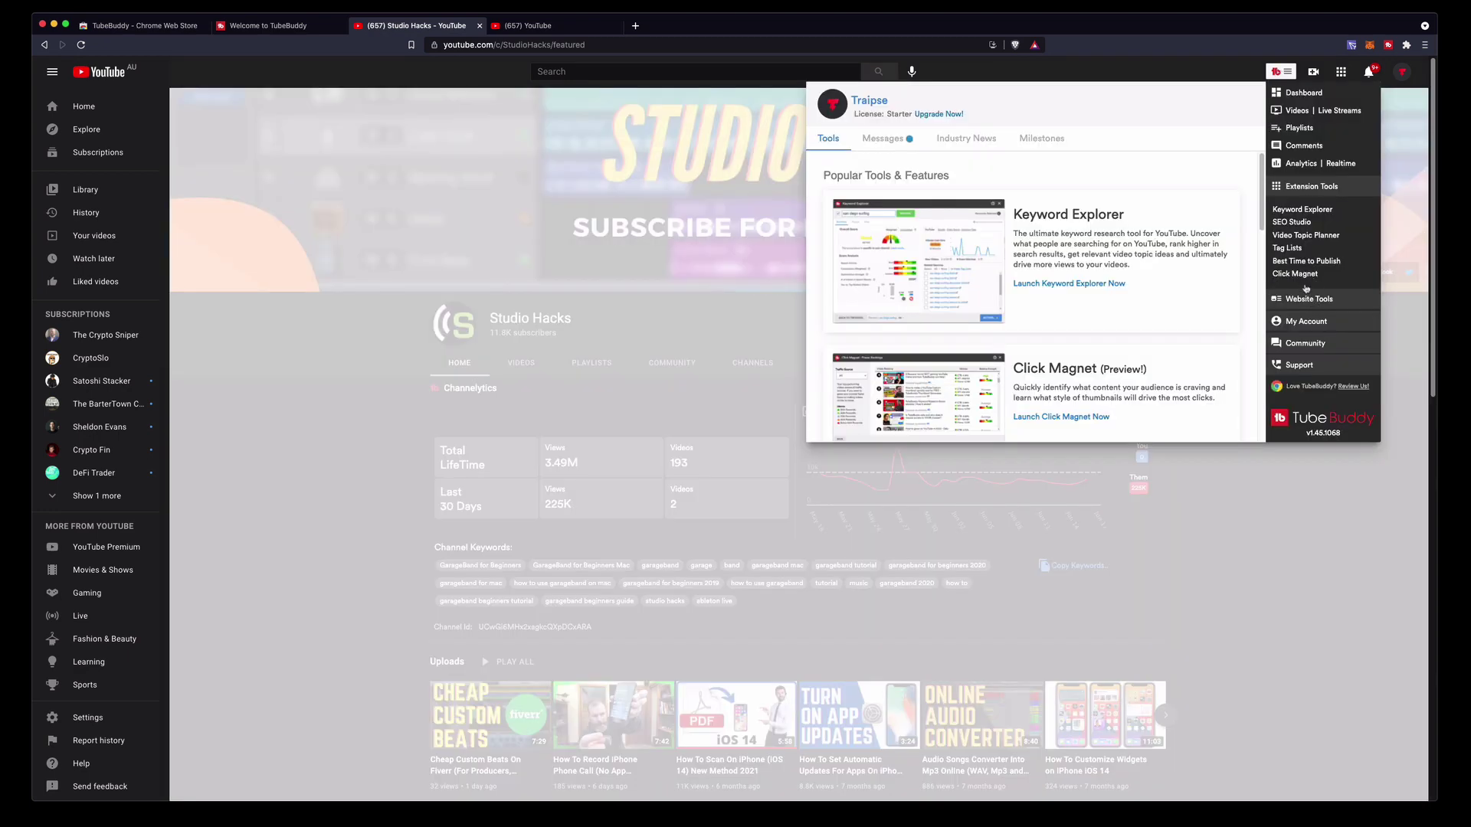
left_click(1311, 324)
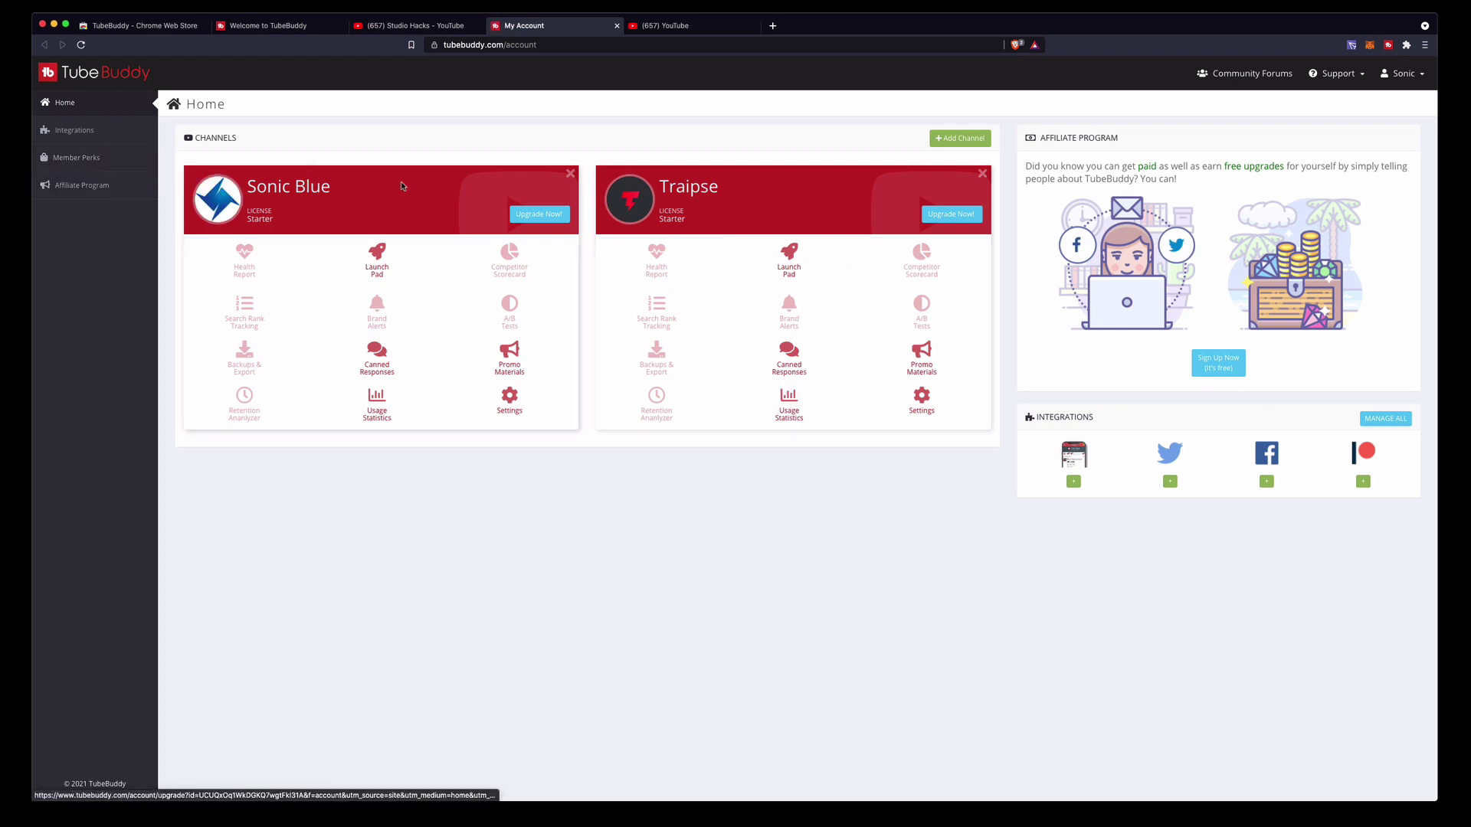
left_click(90, 159)
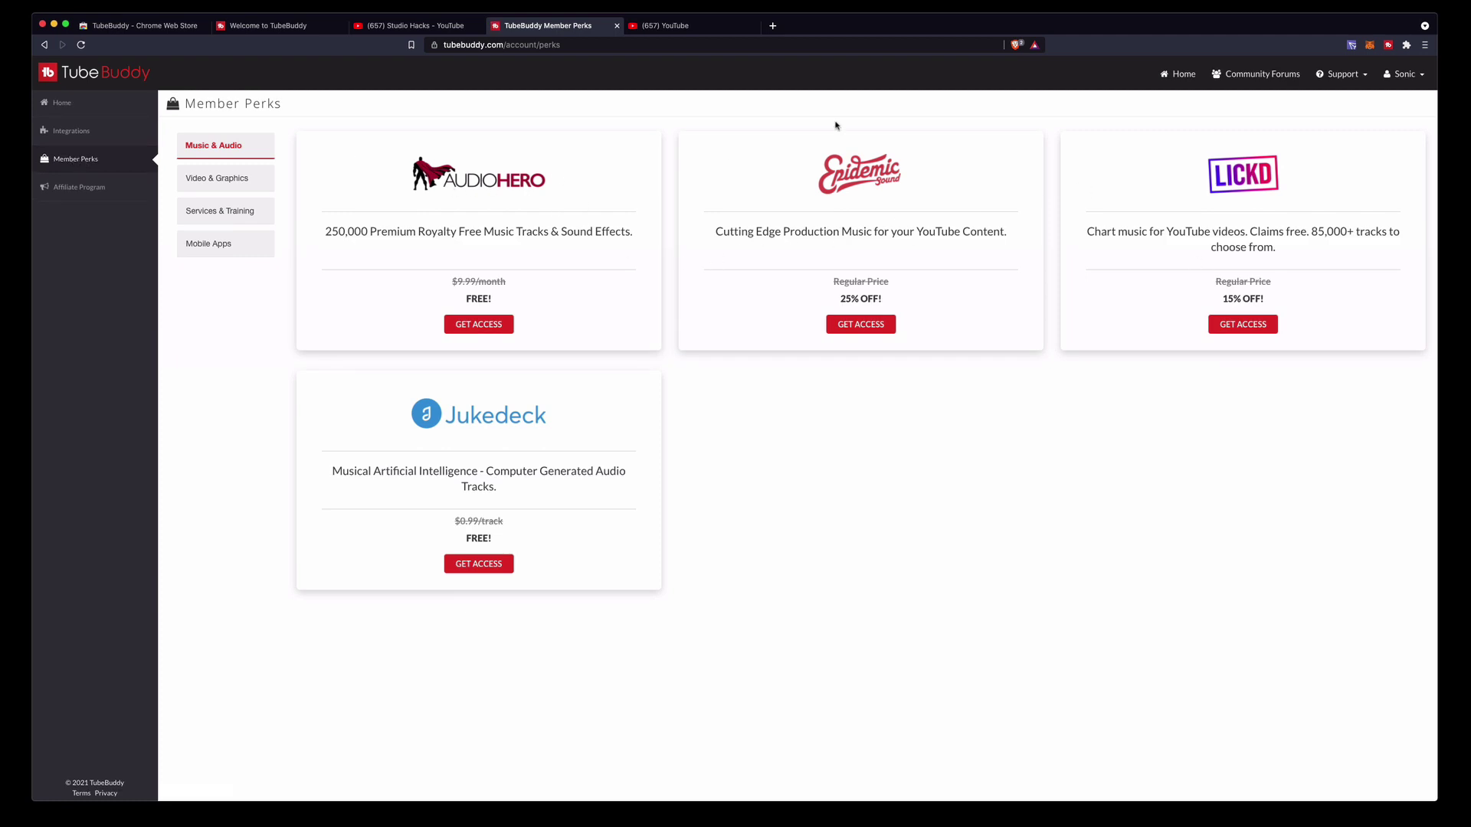
left_click(217, 181)
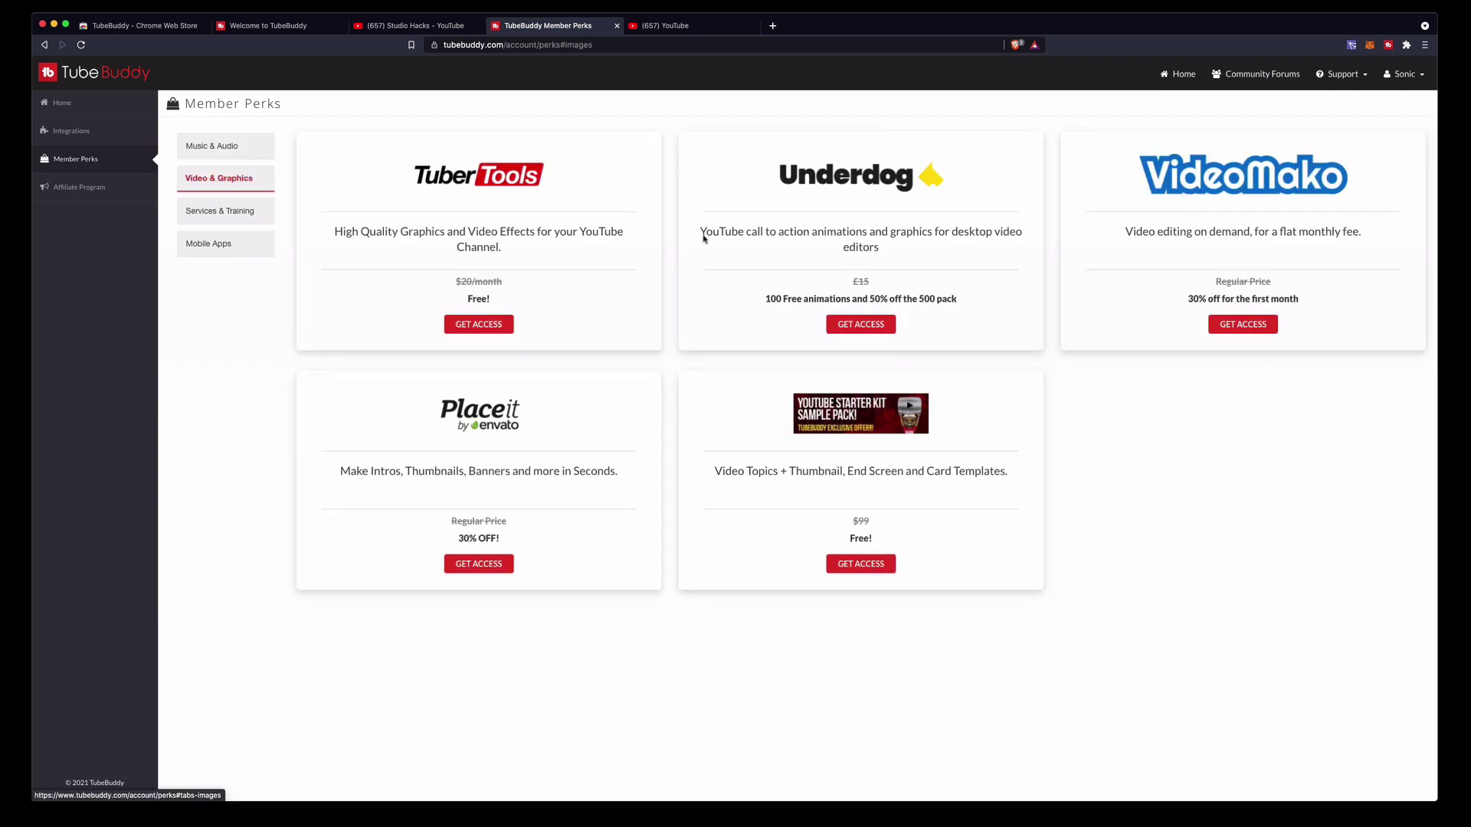
left_click(208, 218)
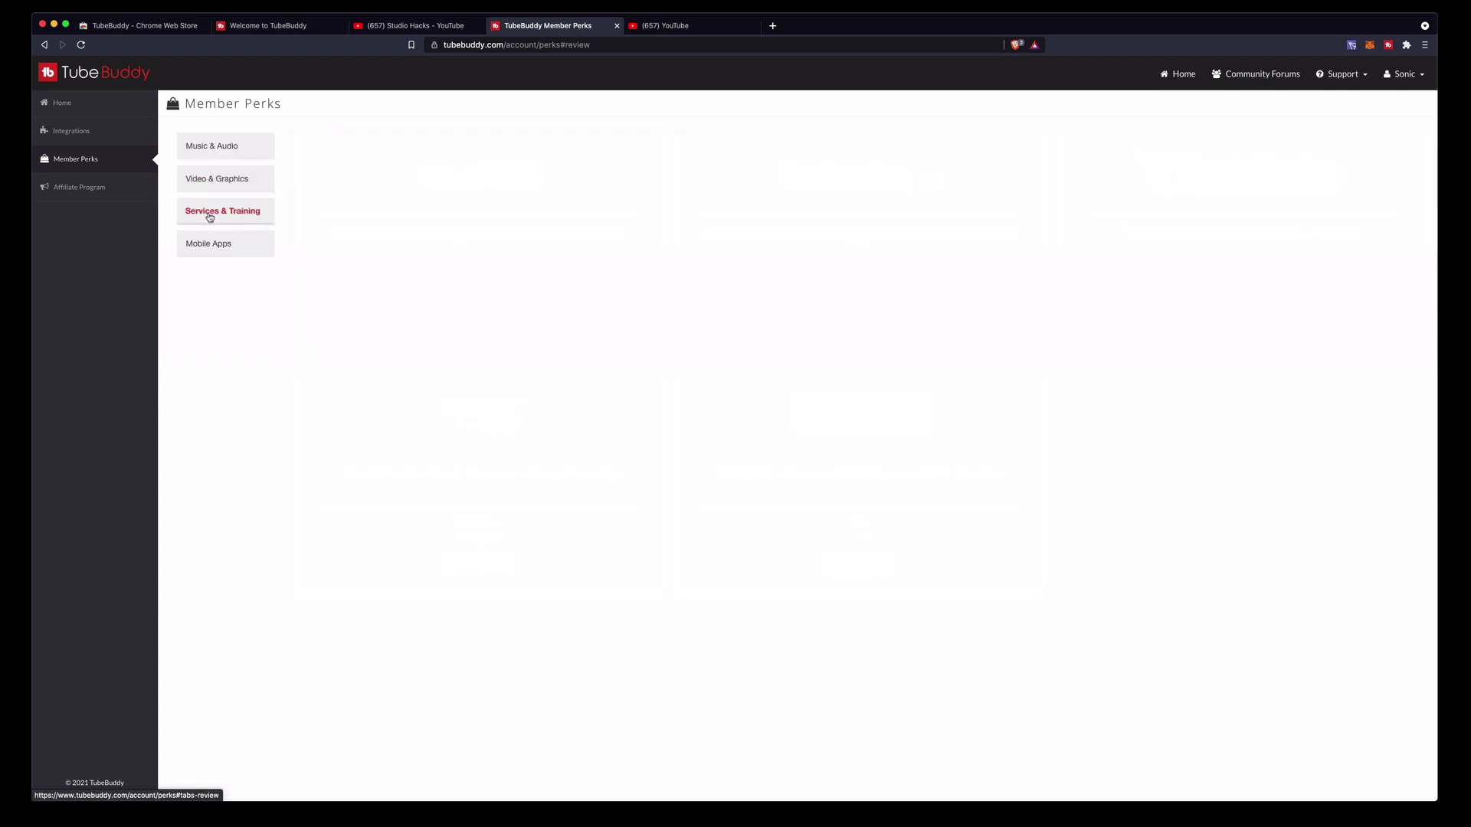
left_click(227, 253)
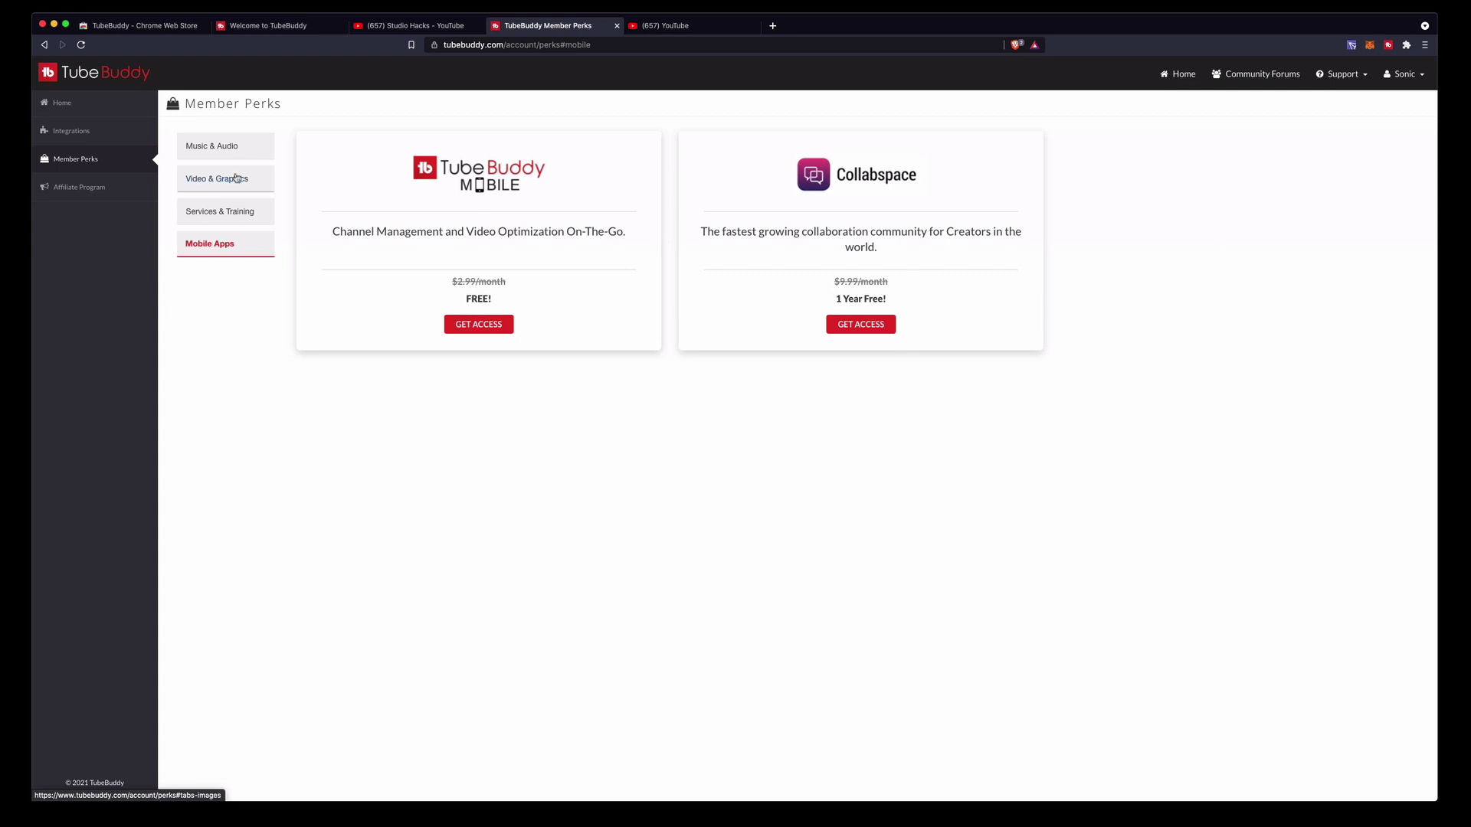
left_click(235, 212)
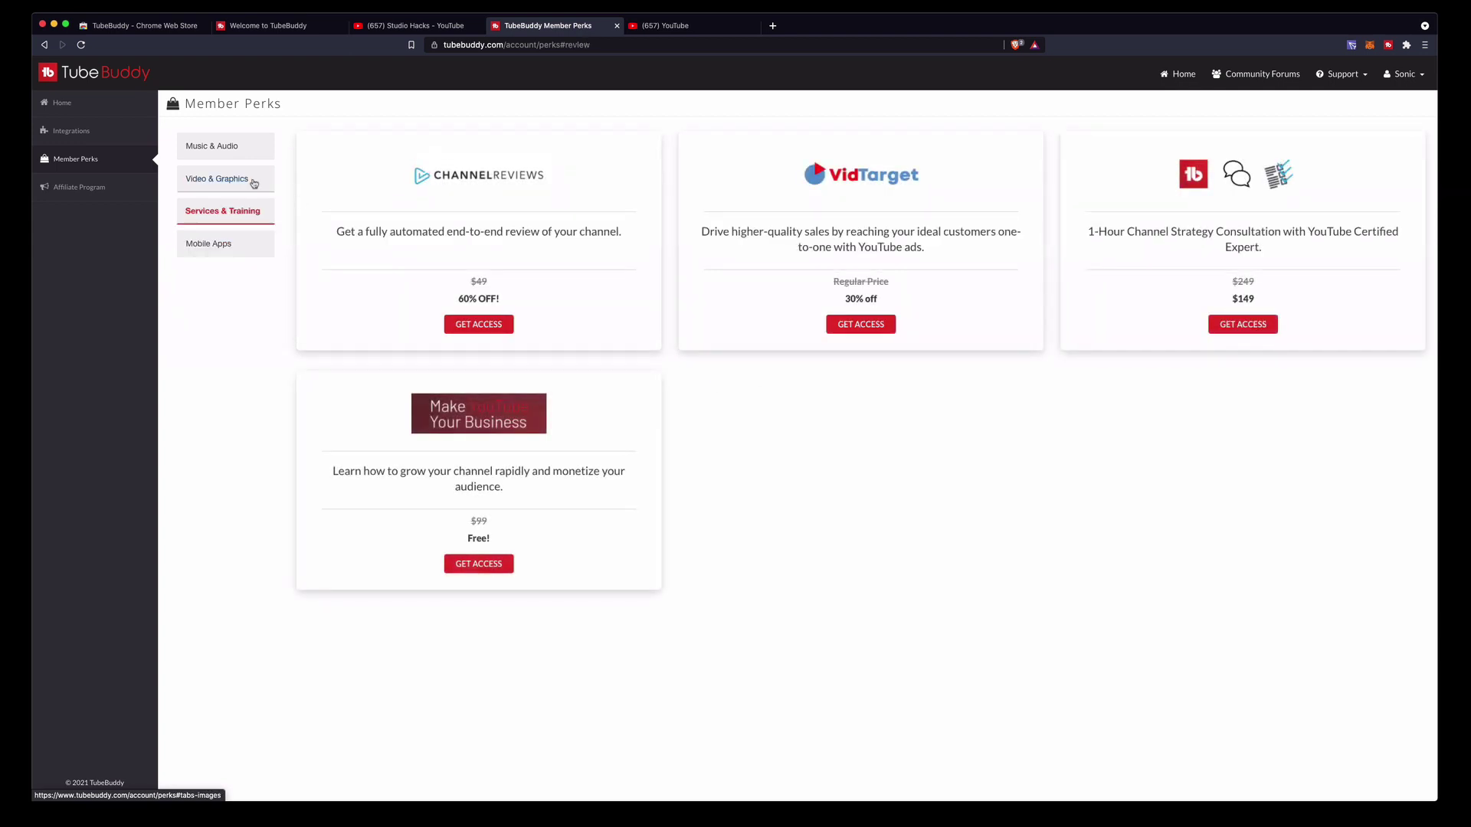
left_click(244, 184)
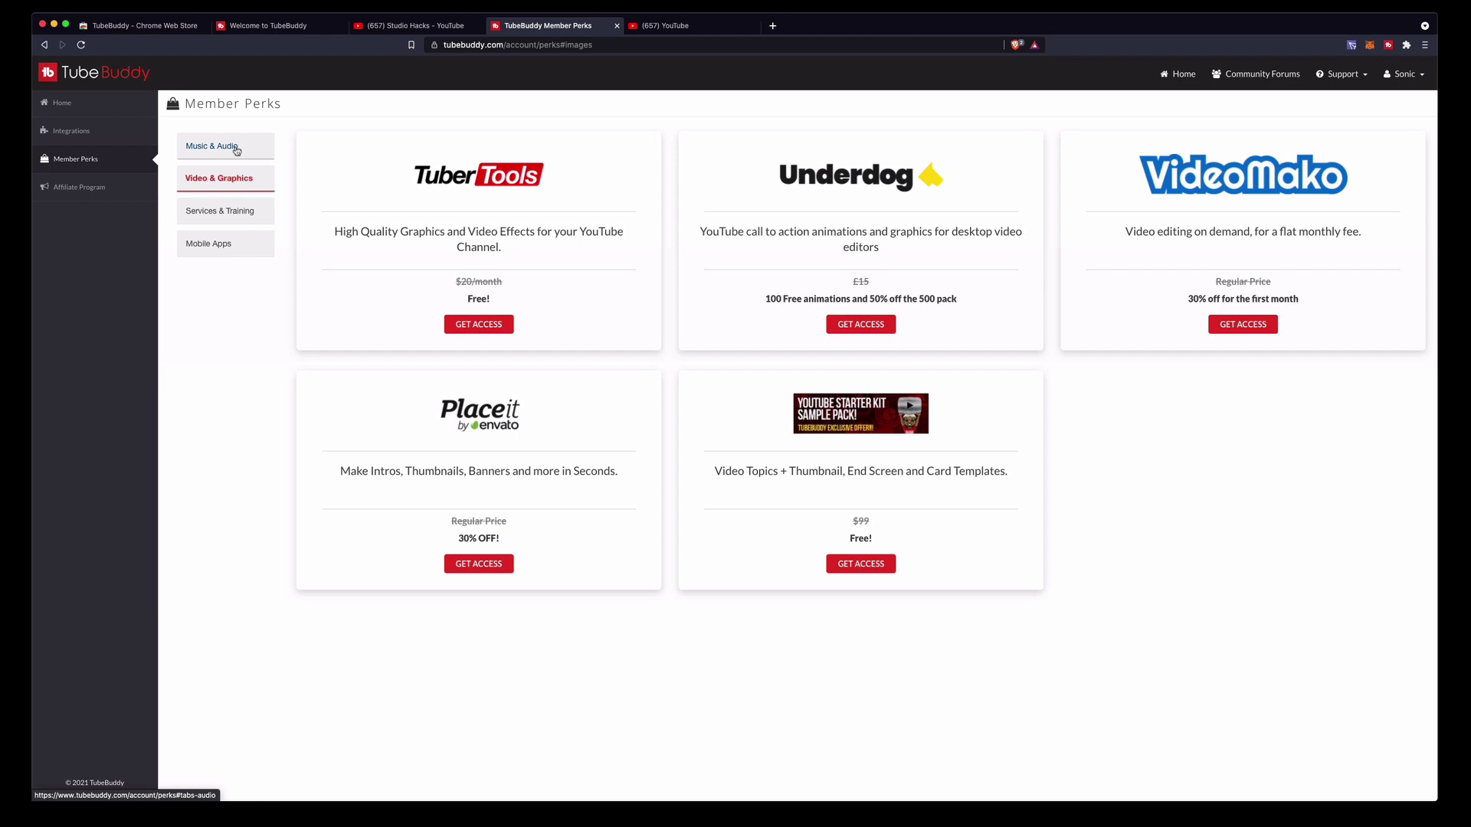
left_click(236, 149)
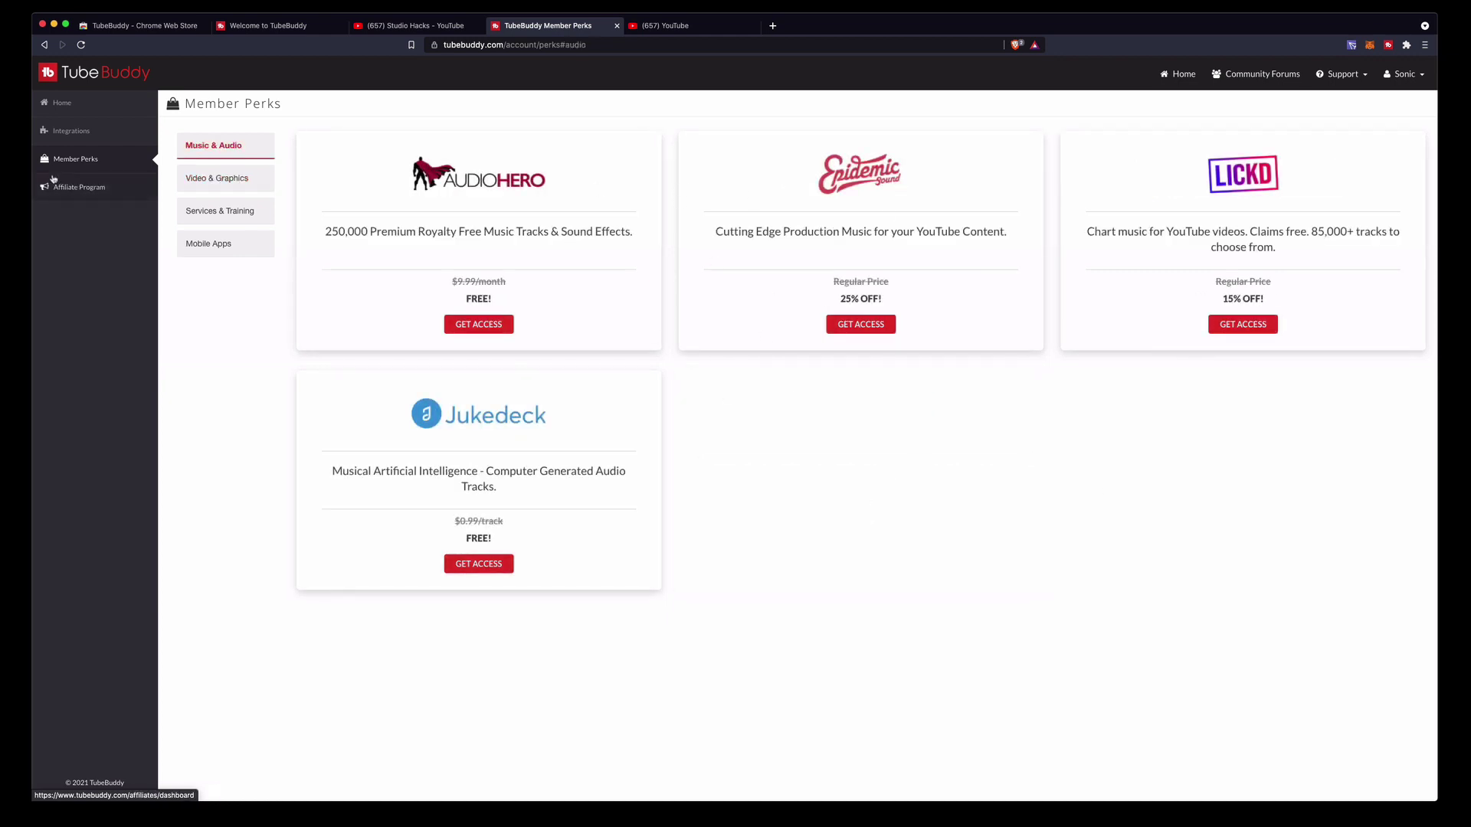